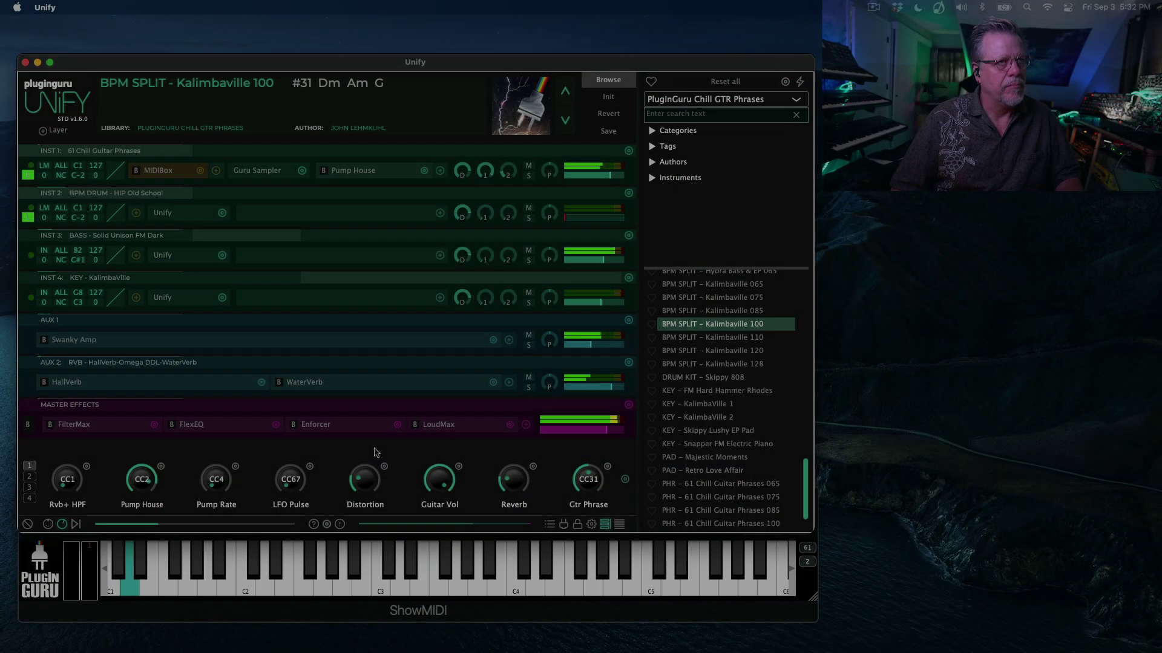
Reset the BPM DRUM layer (INST 2) volume from -40 dB to 0 dB.
{"action": "double_click", "coordinate": [587, 220]}
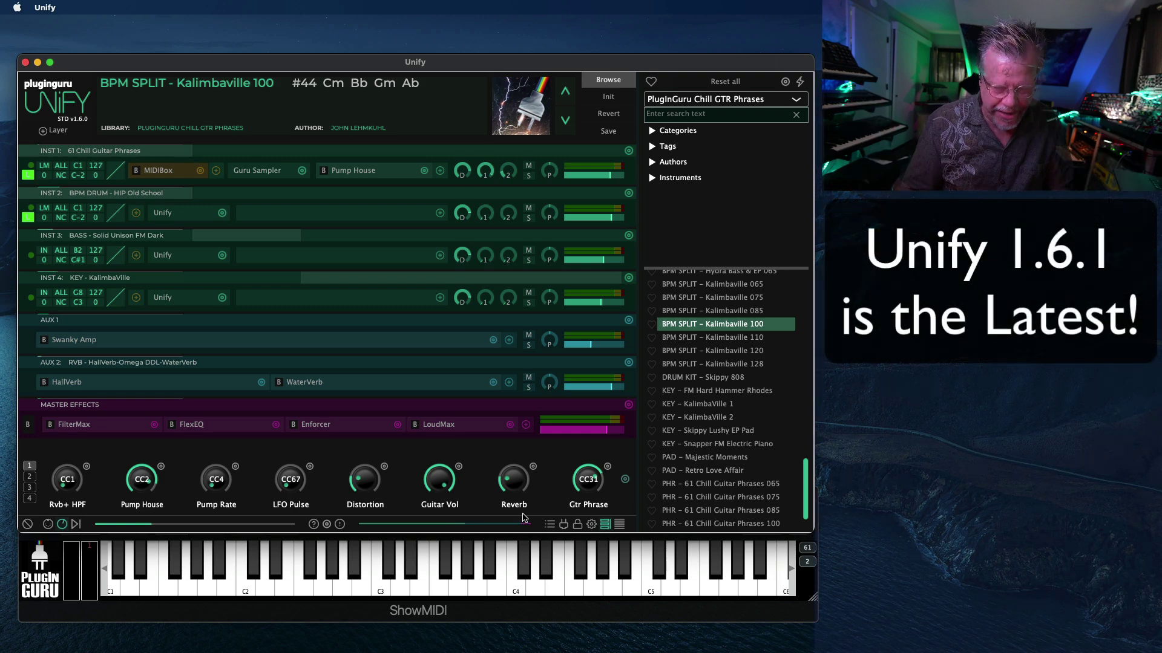
{"action": "key", "text": "super+Tab"}
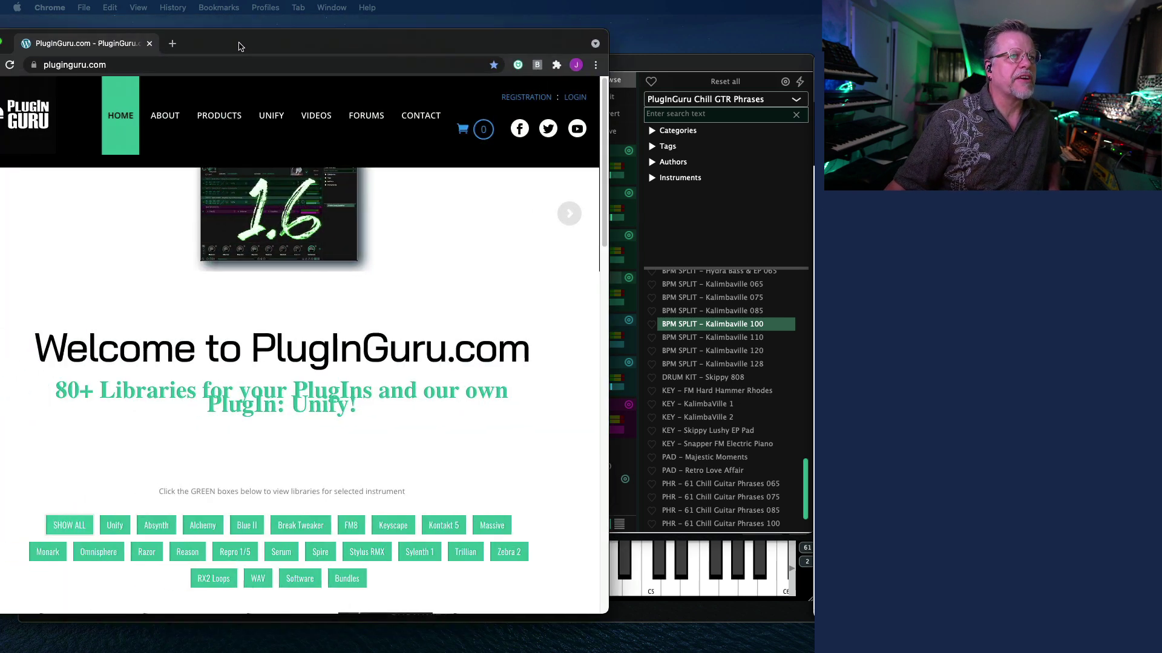
{"action": "left_click_drag", "start_coordinate": [242, 42], "coordinate": [382, 43]}
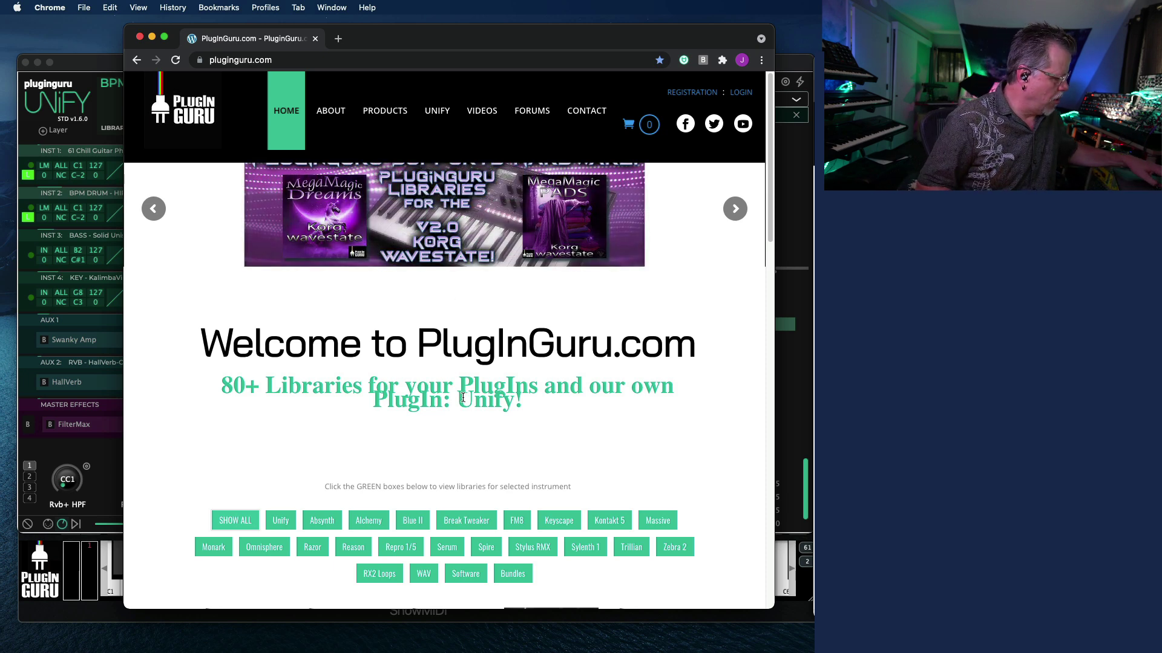
{"action": "key", "text": "super+t"}
{"action": "type", "text": "ili"}
{"action": "key", "text": "Return"}
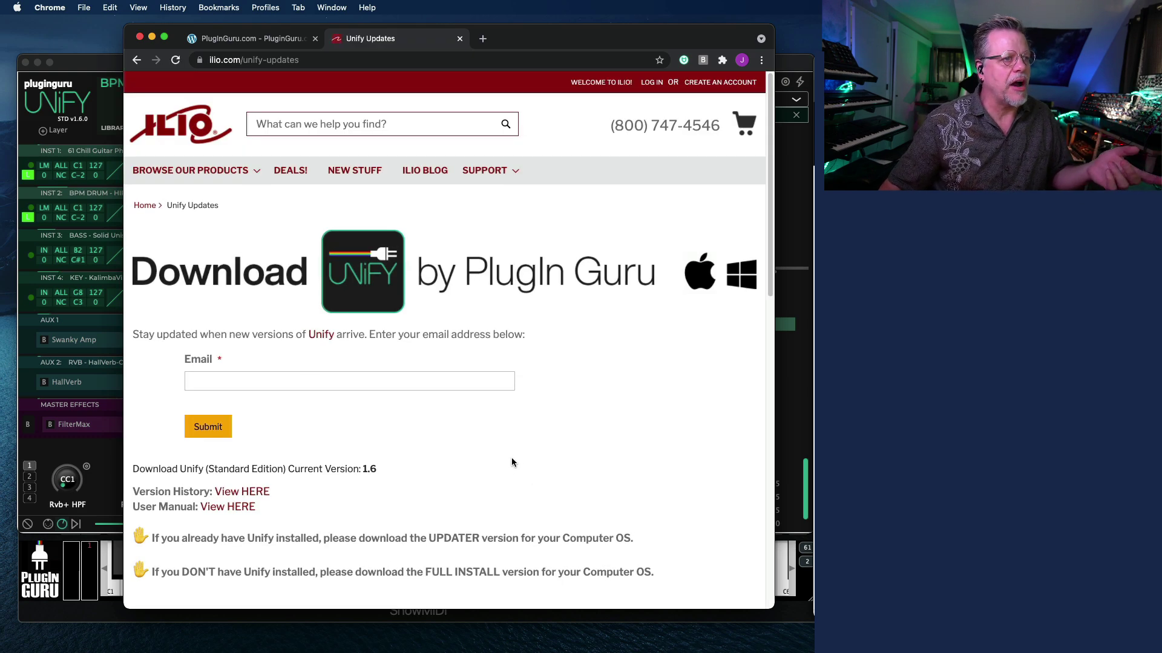
{"action": "scroll", "coordinate": [511, 459], "scroll_direction": "down", "scroll_amount": 6}
{"action": "scroll", "coordinate": [413, 432], "scroll_direction": "up", "scroll_amount": 1}
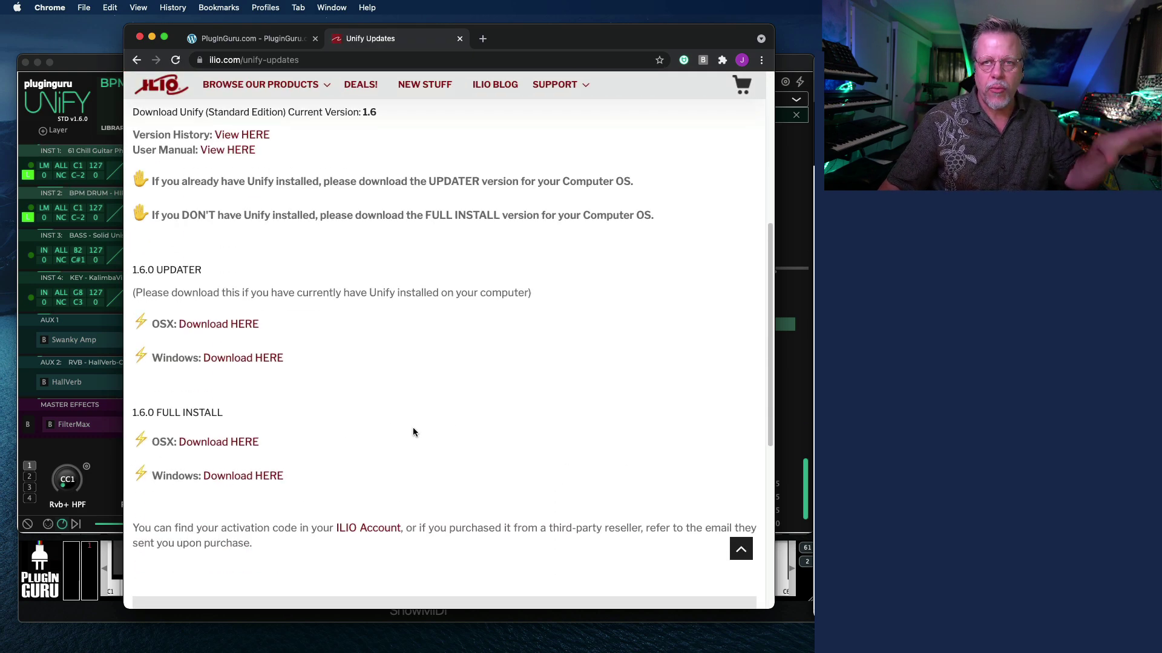
{"action": "scroll", "coordinate": [406, 423], "scroll_direction": "up", "scroll_amount": 4}
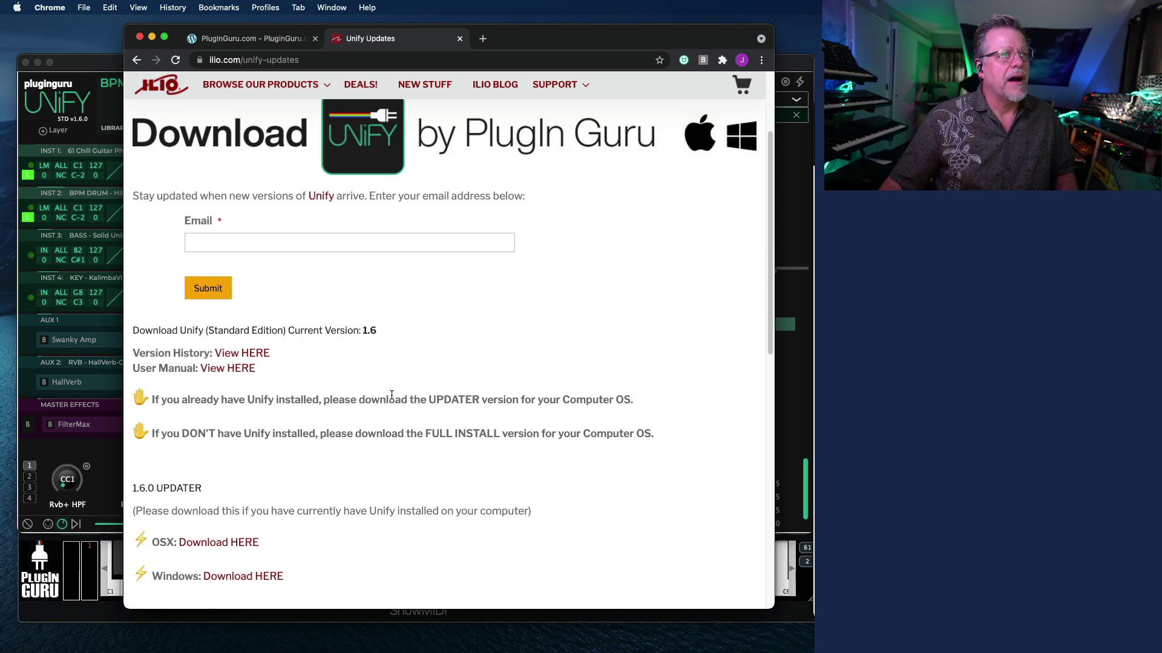
{"action": "scroll", "coordinate": [391, 395], "scroll_direction": "up", "scroll_amount": 3}
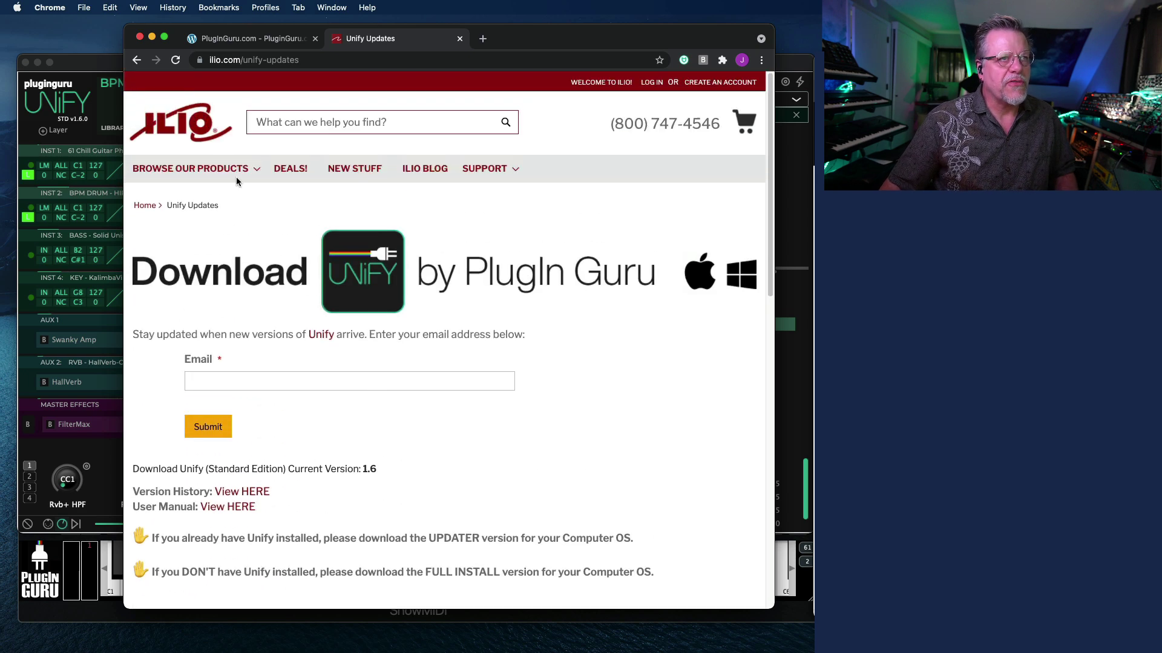
{"action": "left_click", "coordinate": [140, 37]}
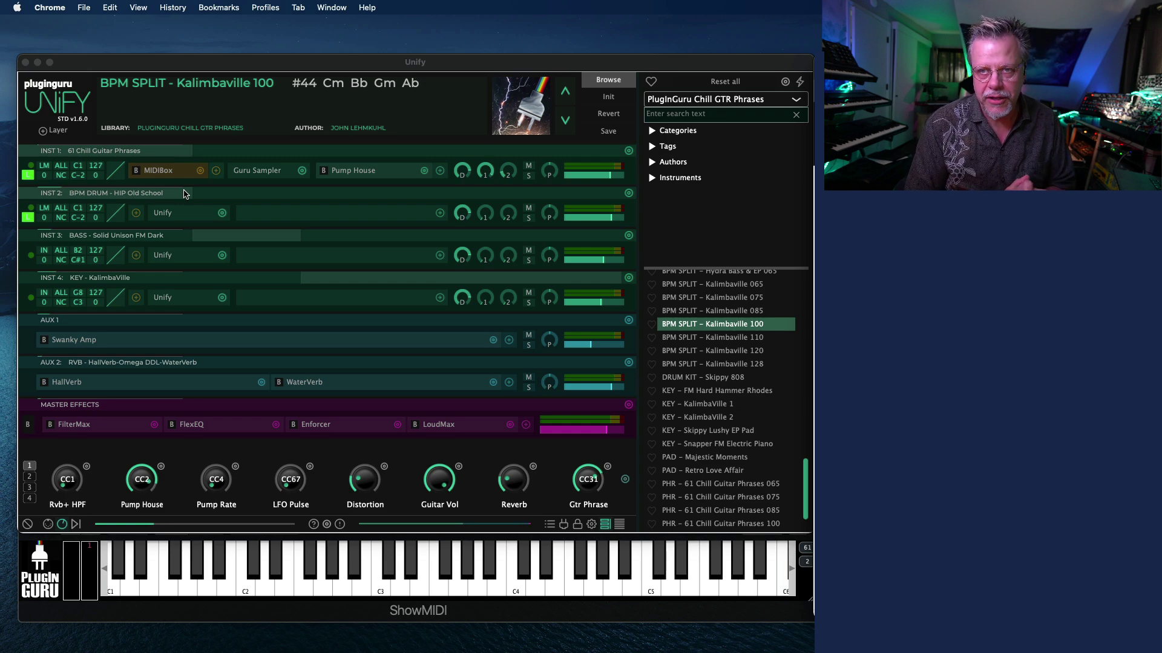
Read through the Unify 1.6.0 change log, then switch to the Logic Pro WORK project.
{"action": "left_click", "coordinate": [380, 484]}
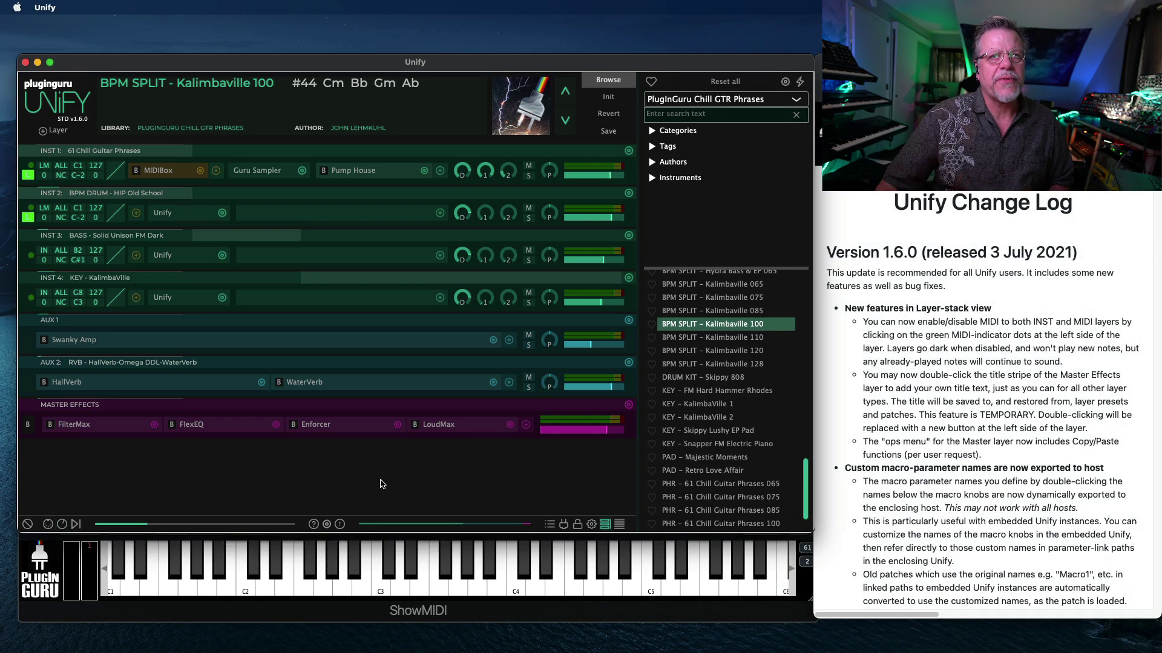
{"action": "scroll", "coordinate": [846, 422], "scroll_direction": "down", "scroll_amount": 10}
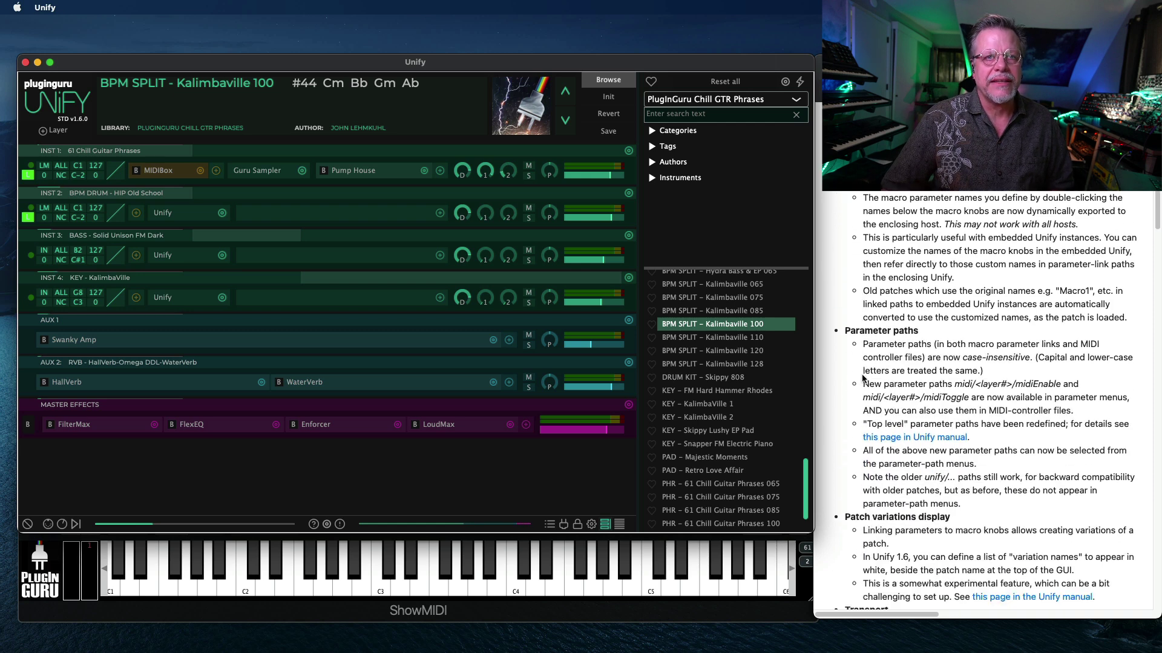
{"action": "scroll", "coordinate": [863, 379], "scroll_direction": "down", "scroll_amount": 10}
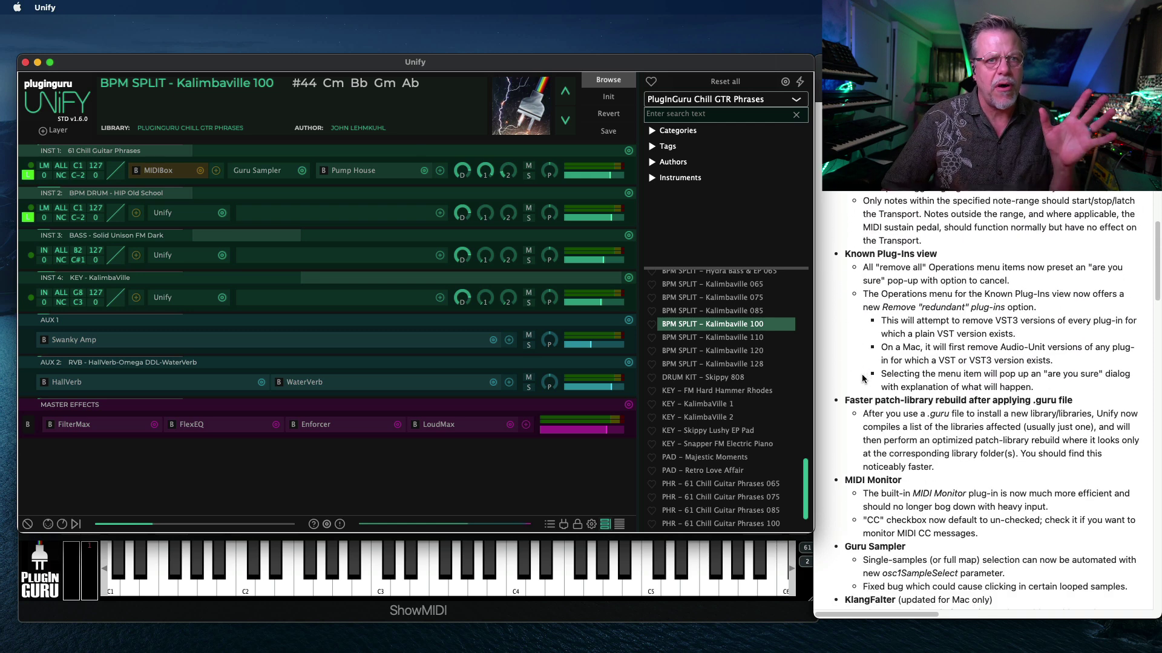
{"action": "scroll", "coordinate": [864, 378], "scroll_direction": "down", "scroll_amount": 7}
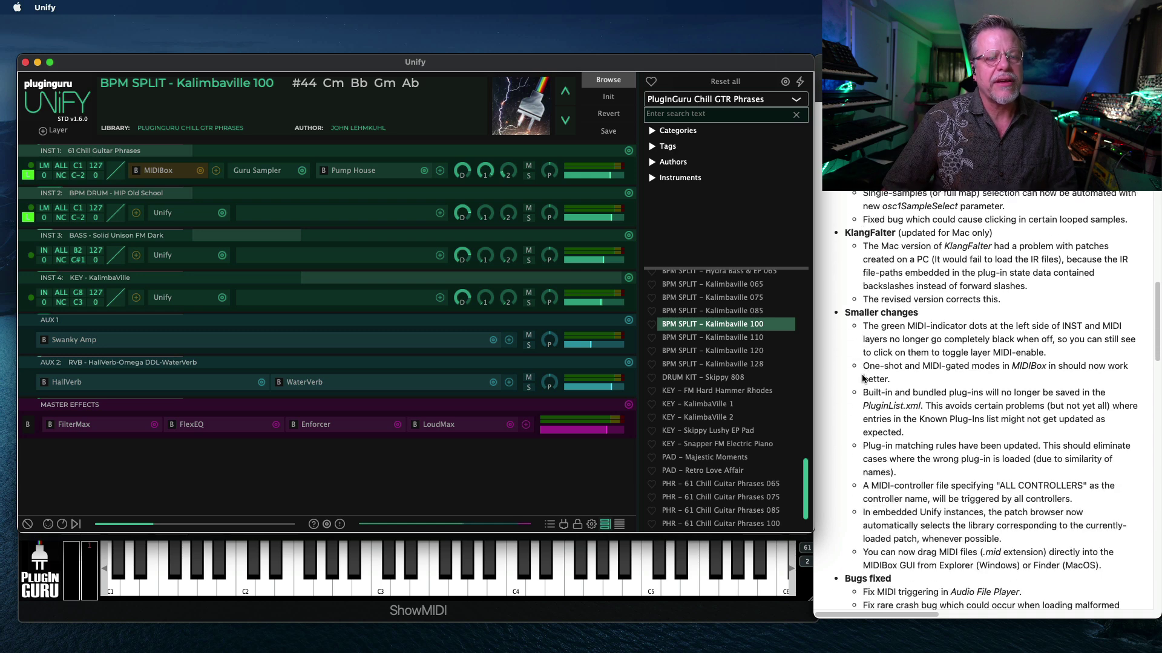
{"action": "scroll", "coordinate": [863, 378], "scroll_direction": "down", "scroll_amount": 5}
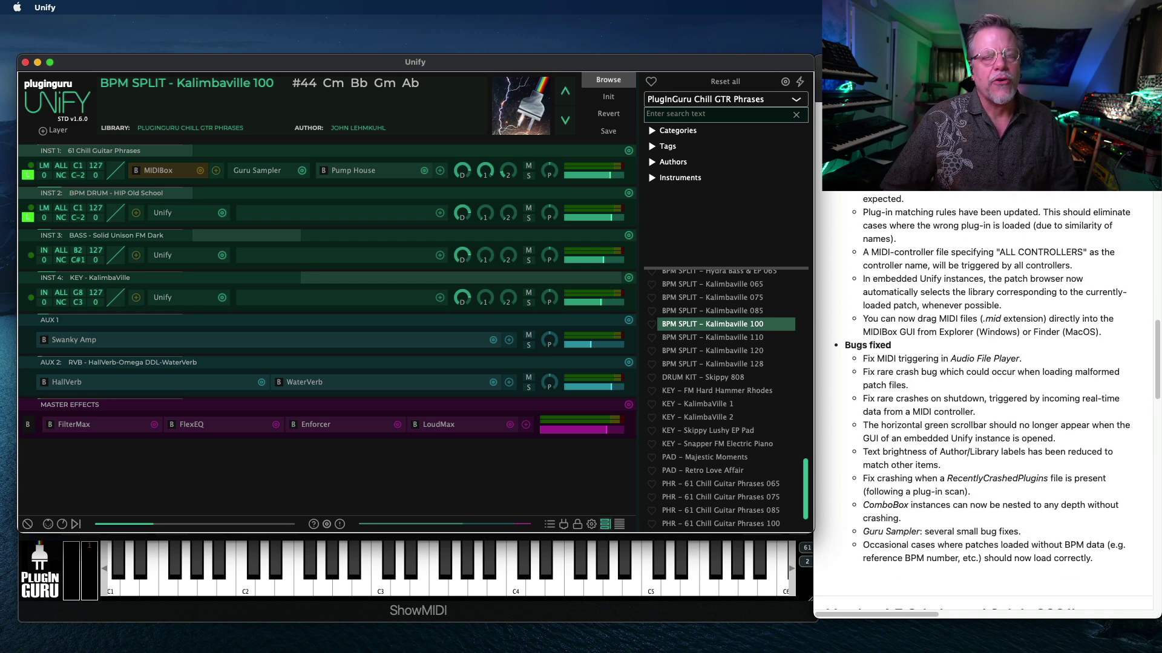
{"action": "scroll", "coordinate": [947, 312], "scroll_direction": "up", "scroll_amount": 20}
{"action": "mouse_move", "coordinate": [497, 485]}
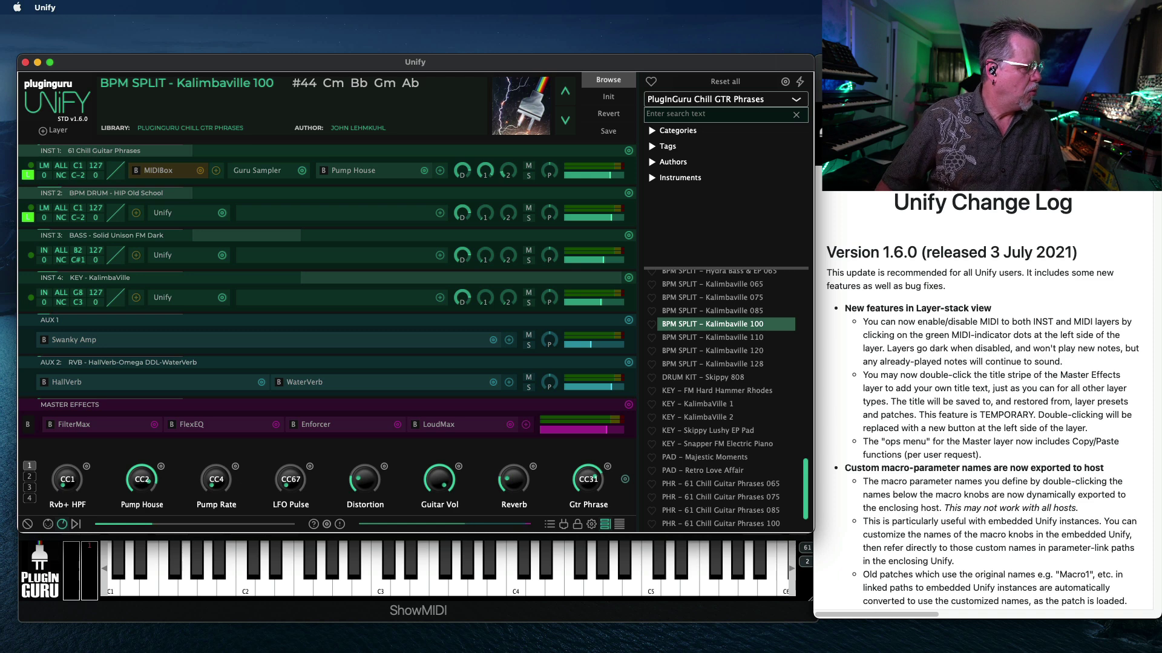
{"action": "key", "text": "super+Tab"}
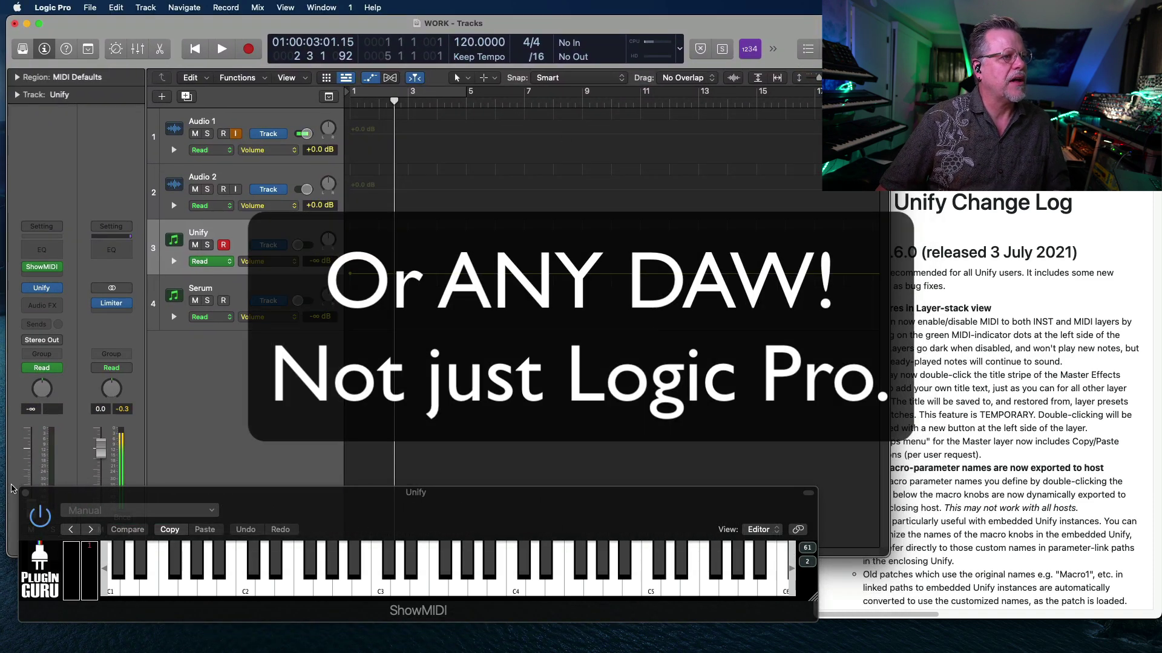
Choose the Guitar Vol macro from the Unify track's automation parameters, then bring Unify forward.
{"action": "left_click", "coordinate": [282, 262]}
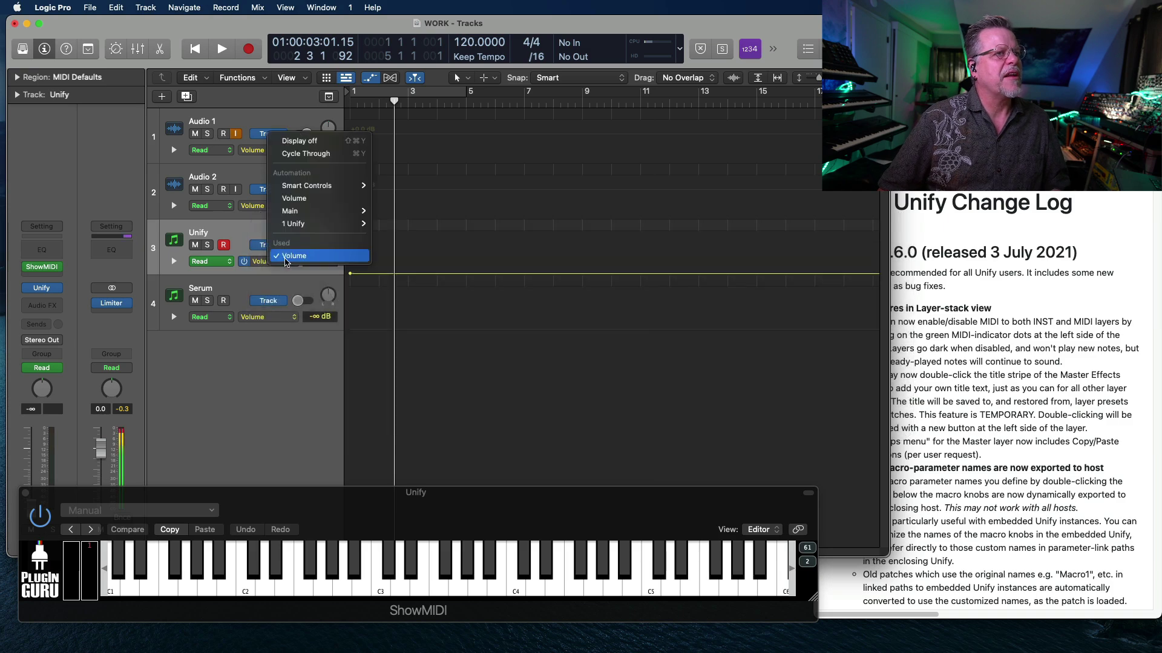
{"action": "mouse_move", "coordinate": [297, 224]}
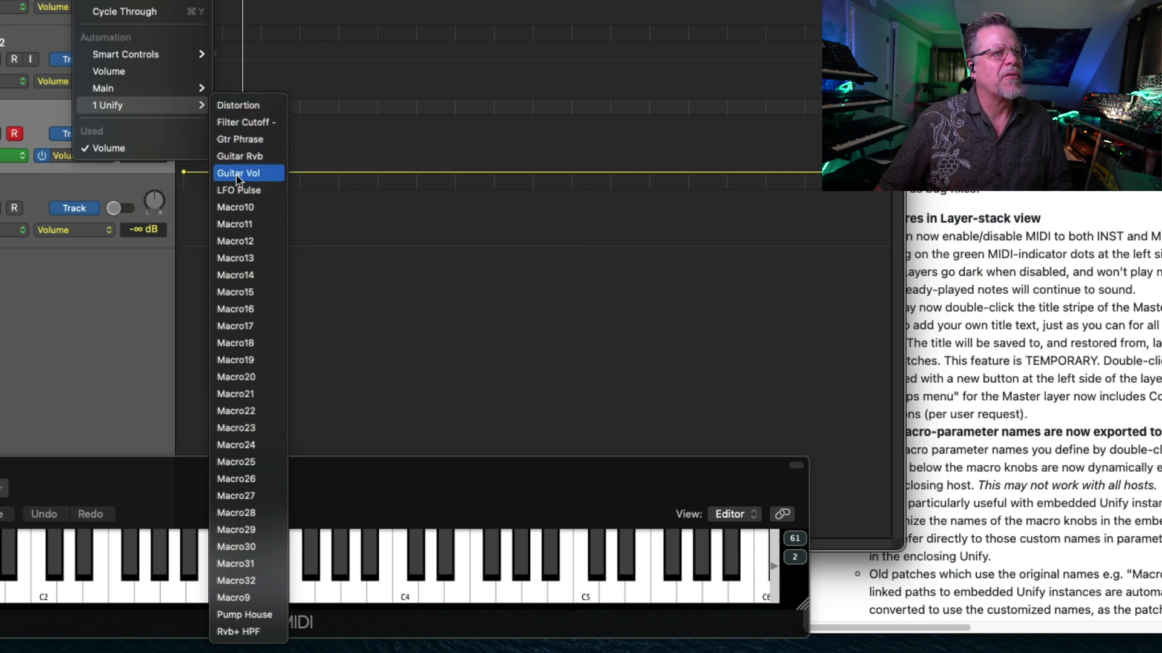
{"action": "left_click", "coordinate": [257, 174]}
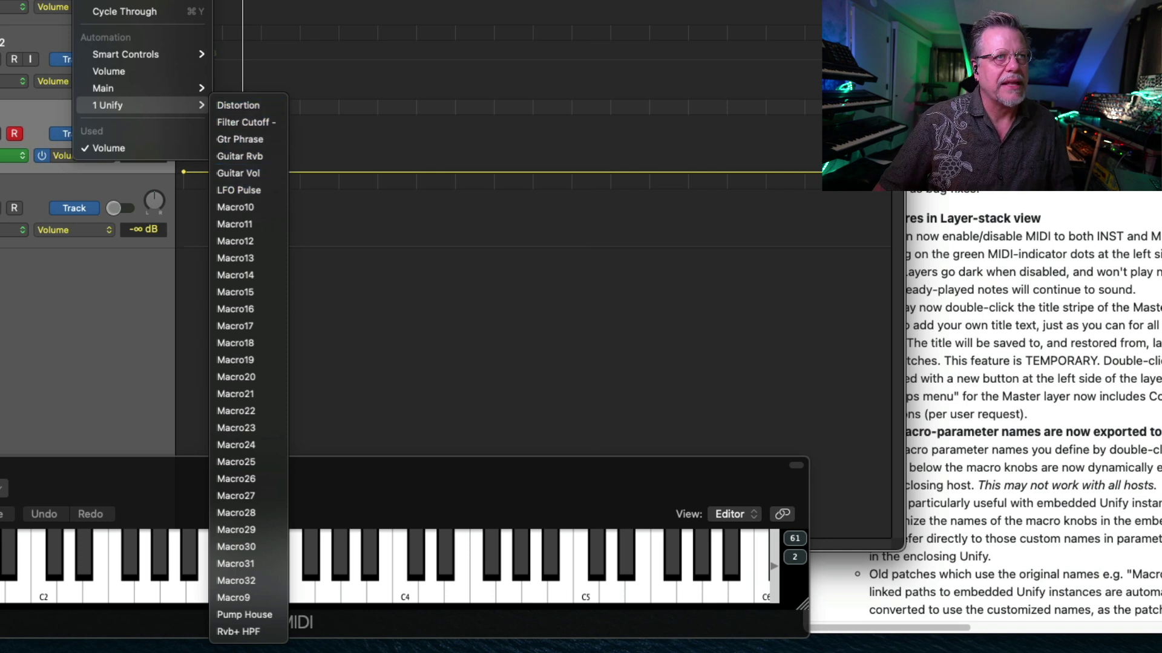
{"action": "key", "text": "super+Tab"}
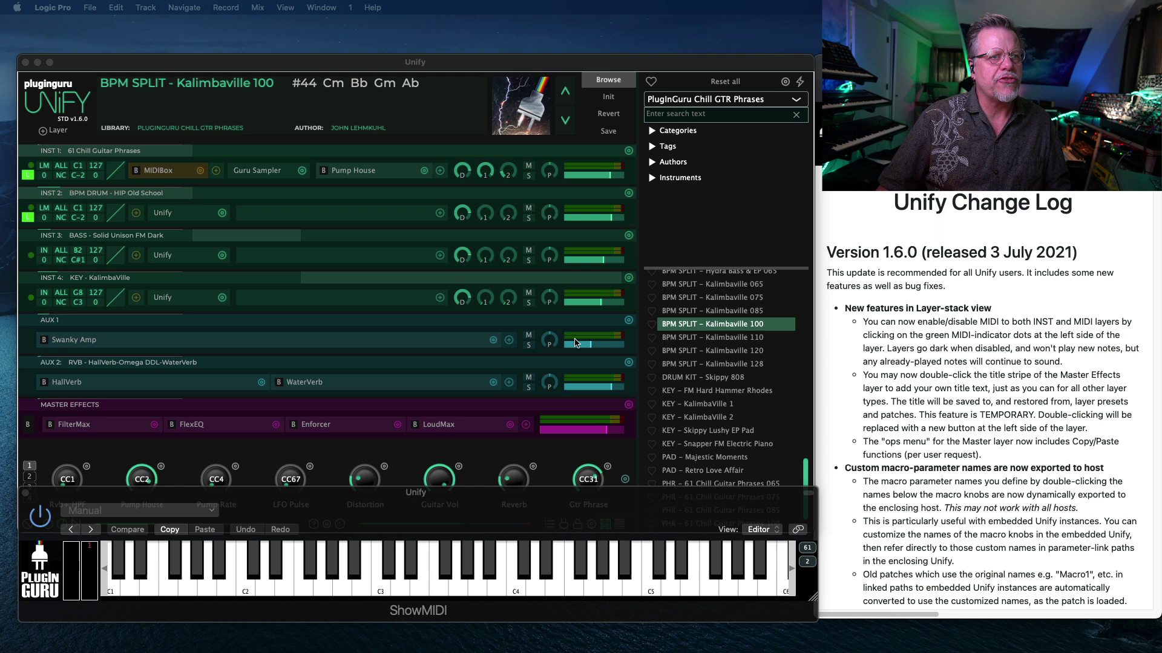
Turn the Gtr Phrase macro to phrase #30 (Gm Eb Cm) and open INST 1's Guru Sampler.
{"action": "left_click", "coordinate": [557, 455]}
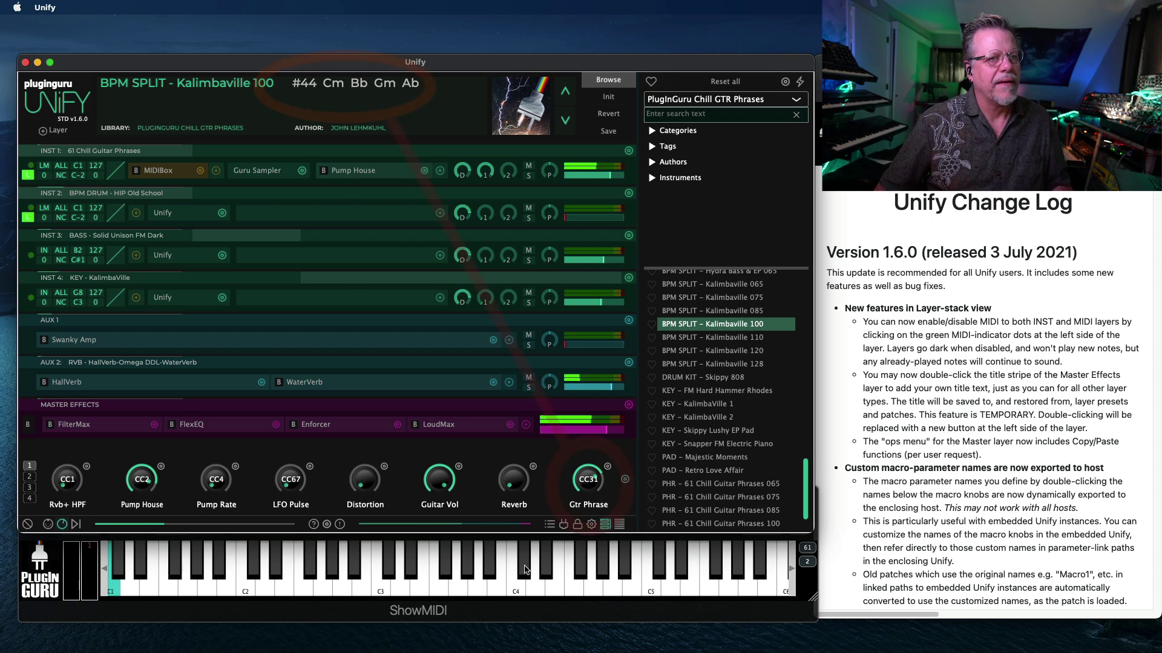
{"action": "left_click_drag", "start_coordinate": [594, 485], "coordinate": [595, 510]}
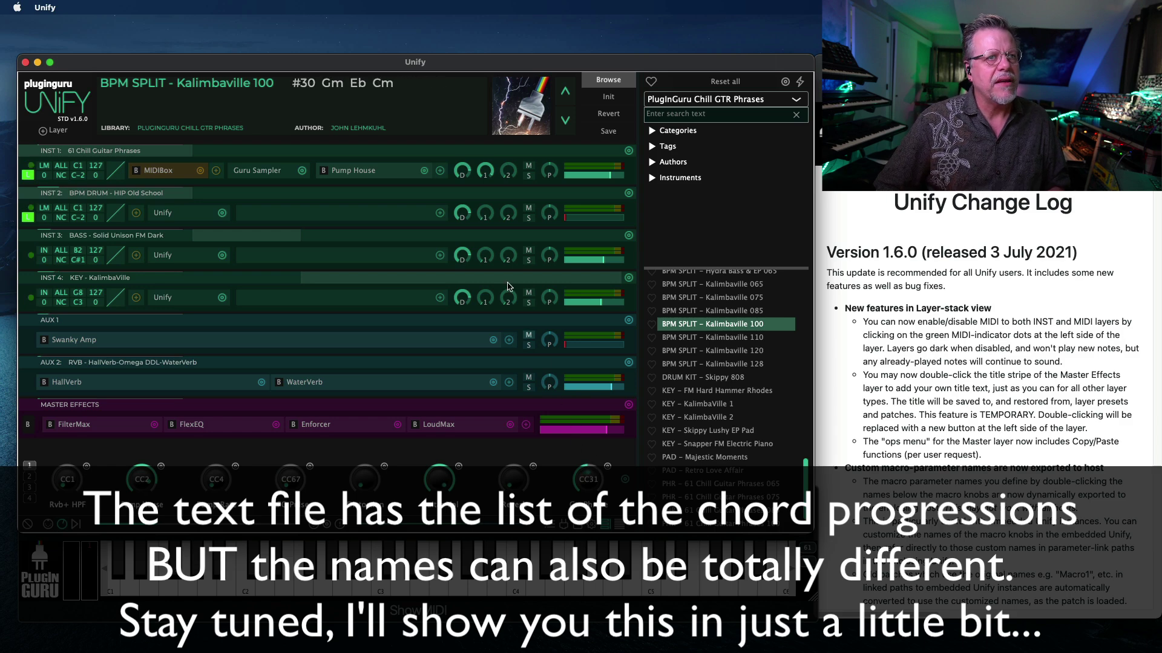
{"action": "left_click", "coordinate": [273, 175]}
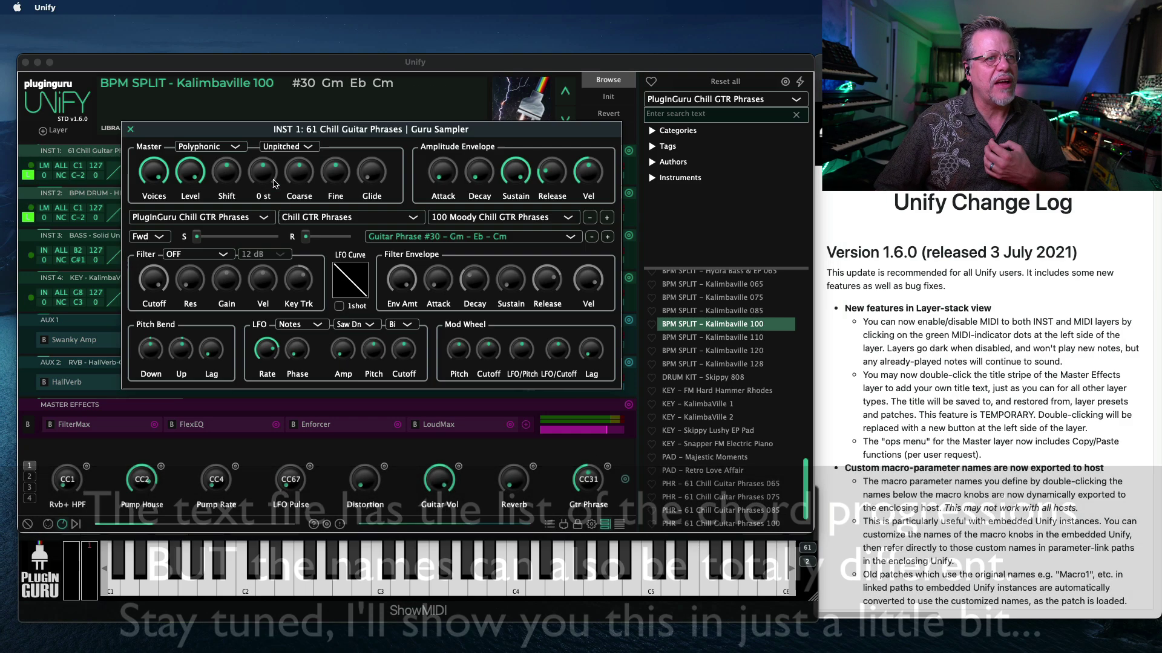
Browse the guitar phrase list, then close and reopen INST 1's Guru Sampler, ending on #41 (Cm Ab Cm Eb).
{"action": "left_click", "coordinate": [396, 238]}
{"action": "scroll", "coordinate": [461, 444], "scroll_direction": "up", "scroll_amount": 2}
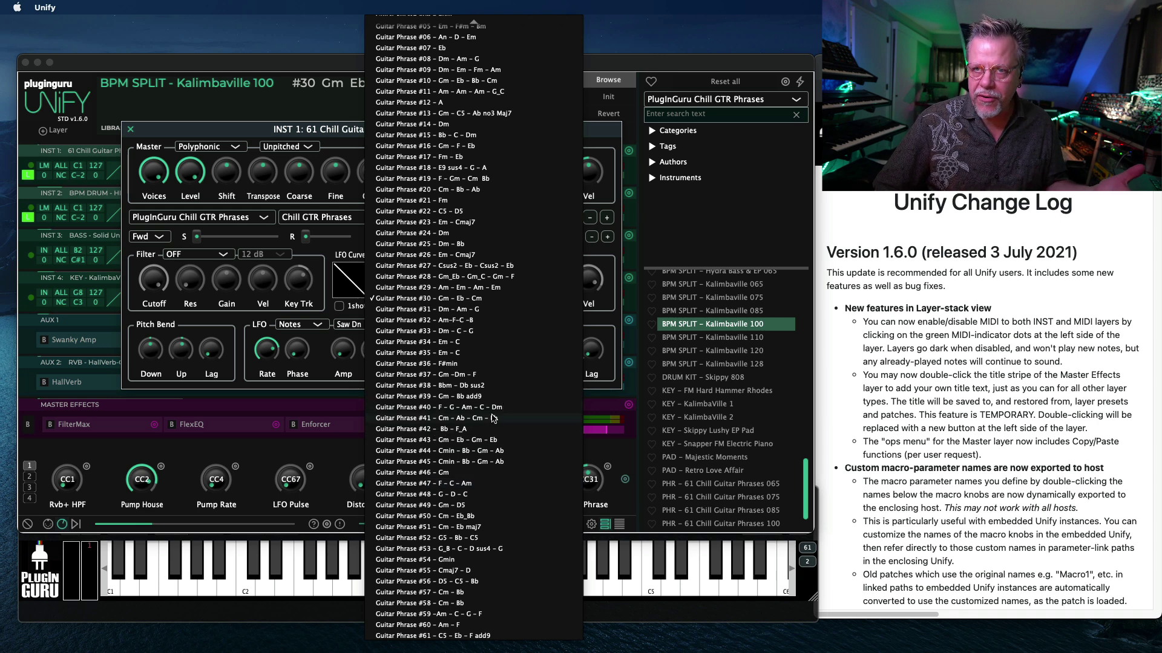
{"action": "left_click", "coordinate": [227, 132]}
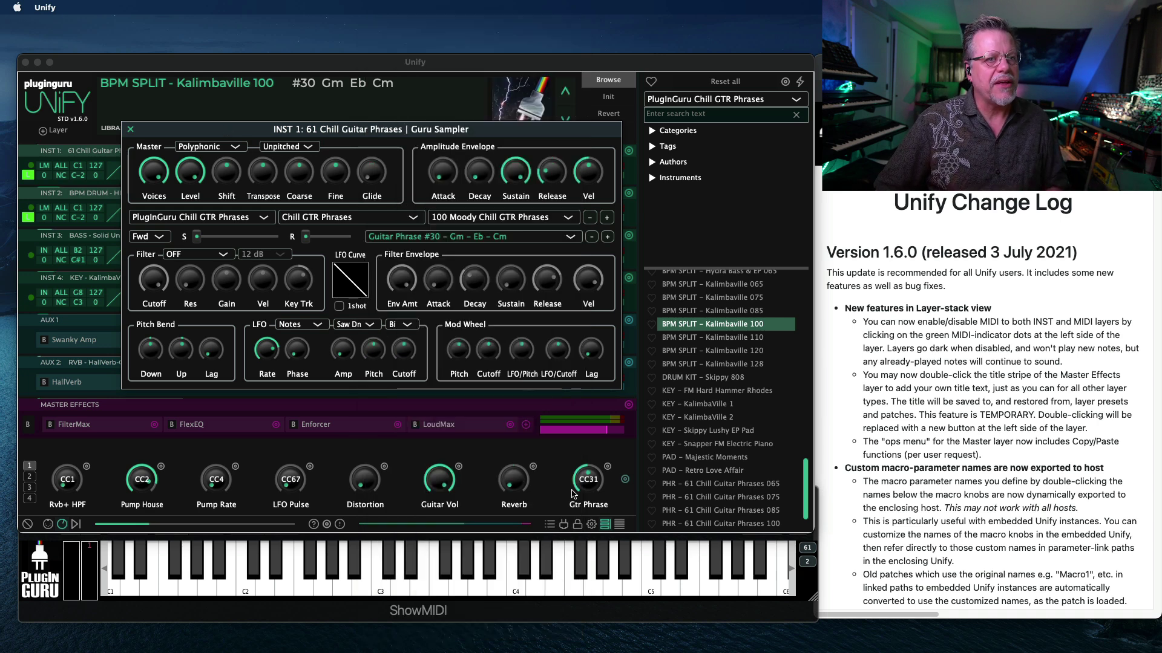
{"action": "left_click", "coordinate": [130, 129]}
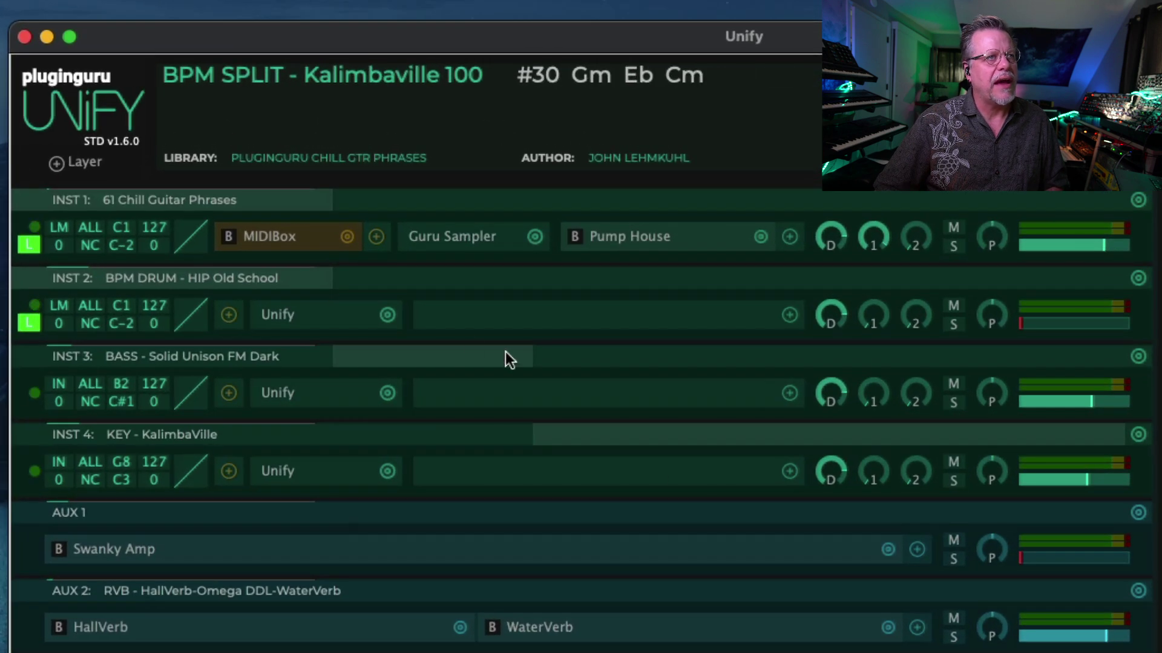
{"action": "left_click", "coordinate": [452, 237]}
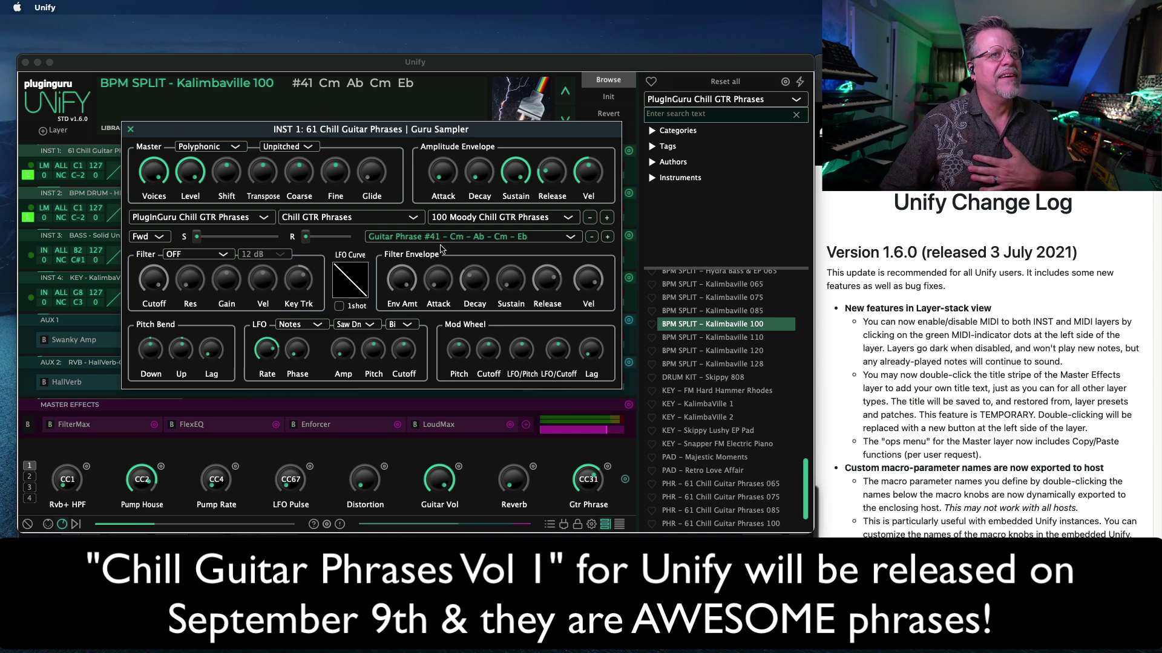
Load the 065 preset, switch INST 1's sample set to 128 Moody Chill GTR Phrases, and close the editor.
{"action": "left_click", "coordinate": [465, 219]}
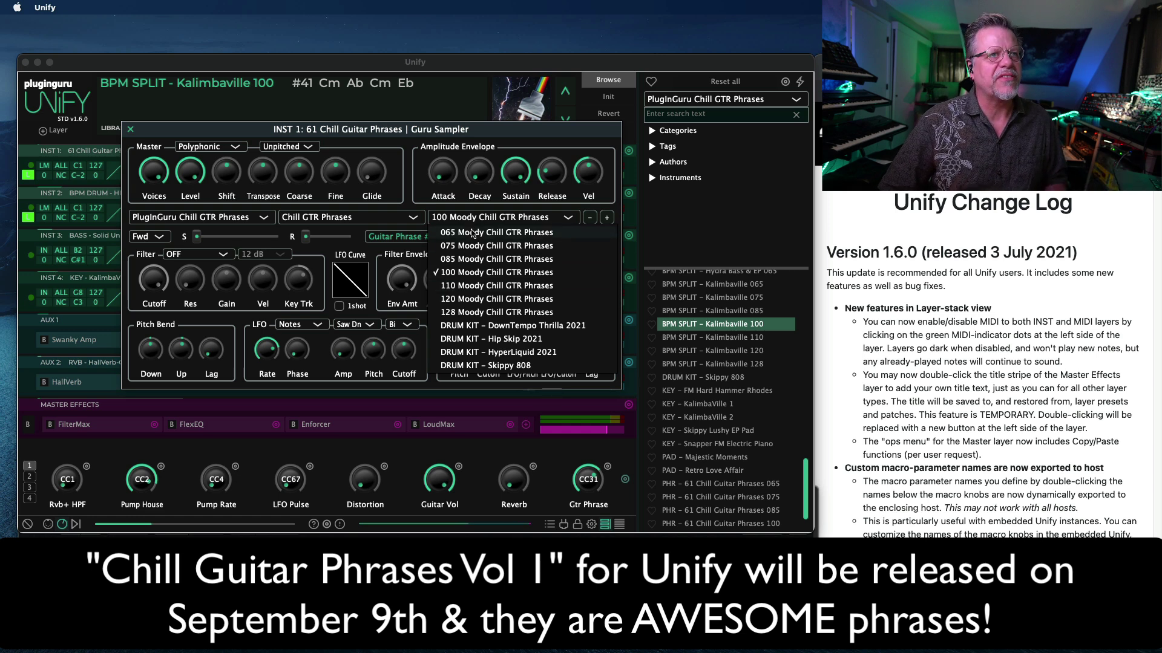
{"action": "left_click", "coordinate": [471, 232]}
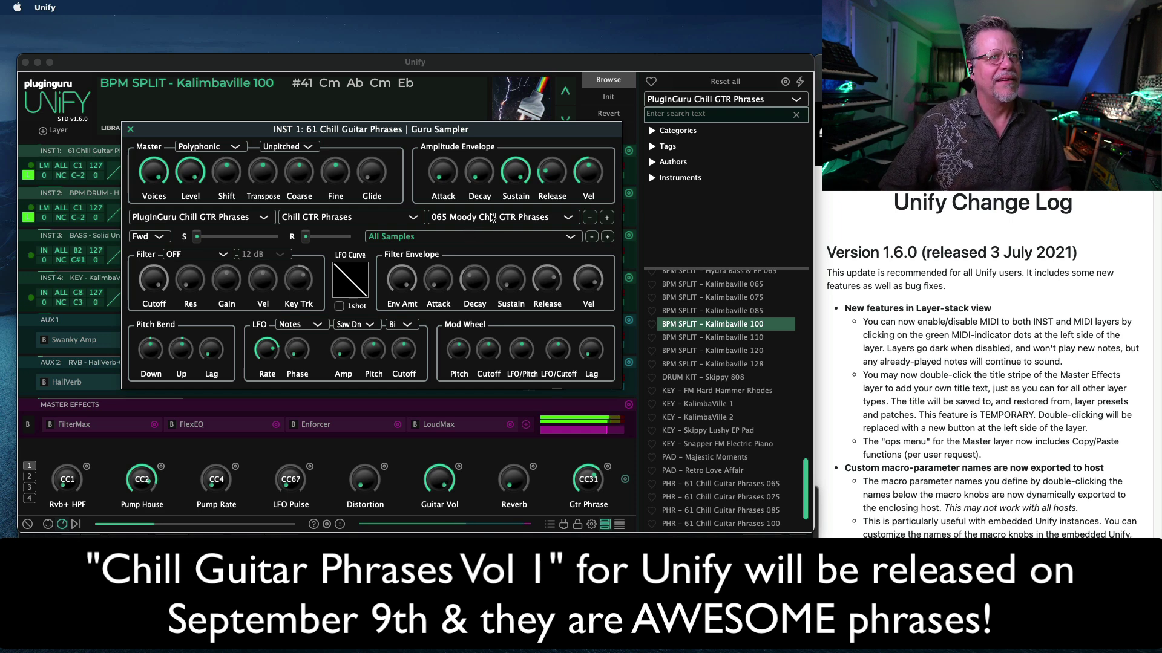
{"action": "left_click", "coordinate": [491, 218]}
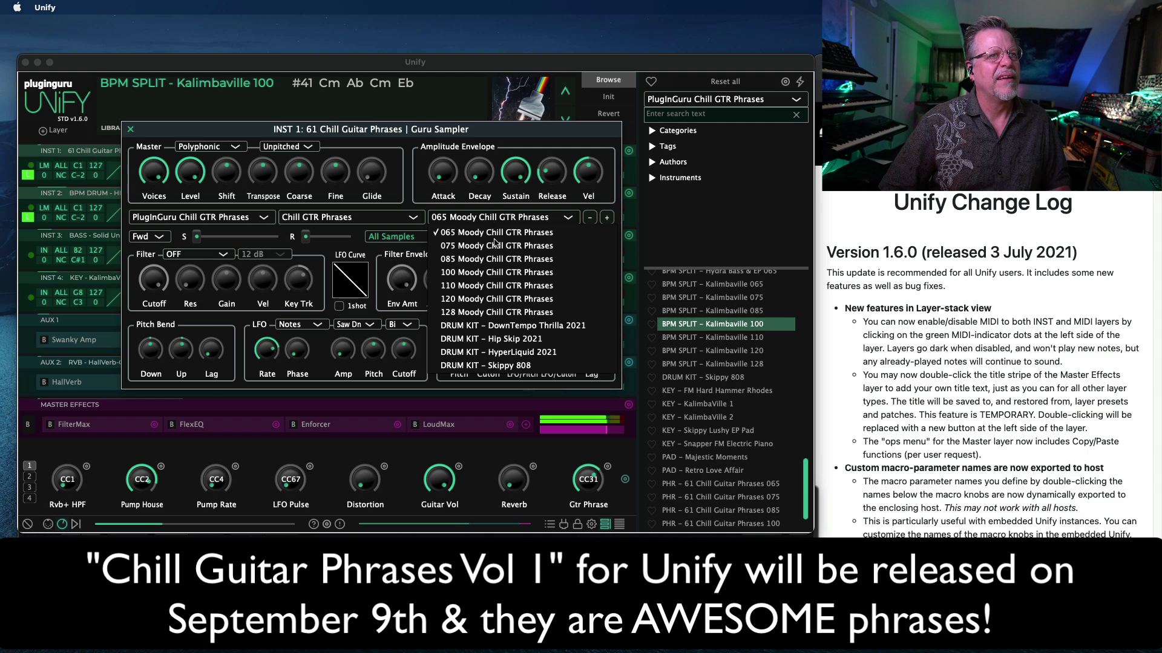
{"action": "left_click", "coordinate": [498, 286]}
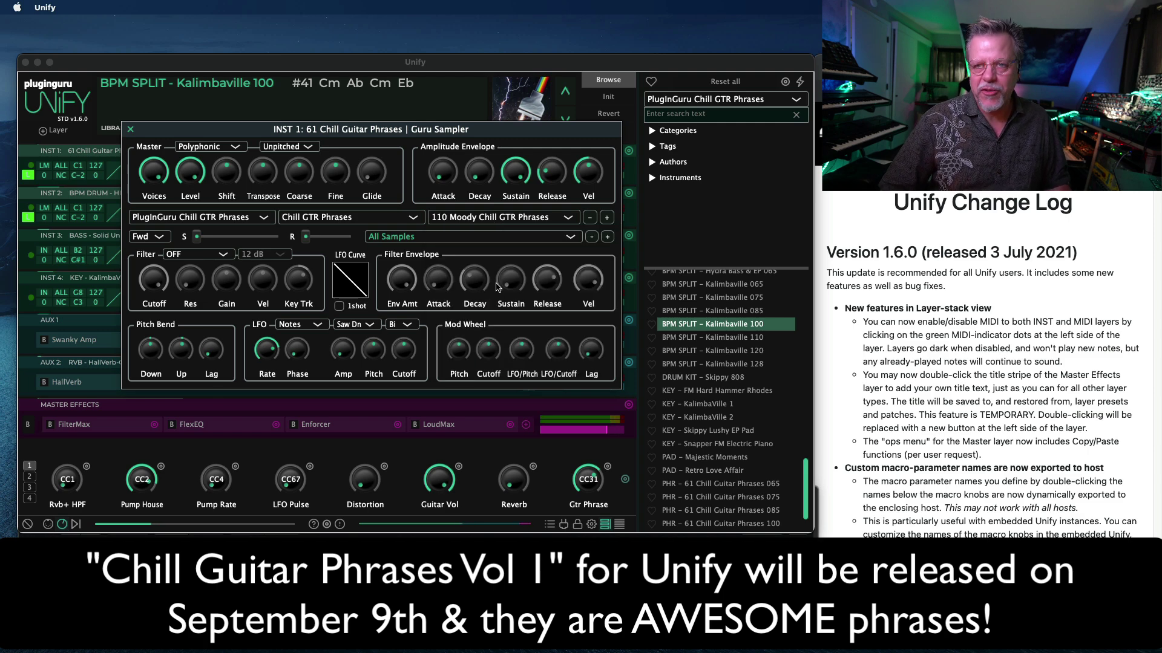
{"action": "left_click", "coordinate": [489, 218]}
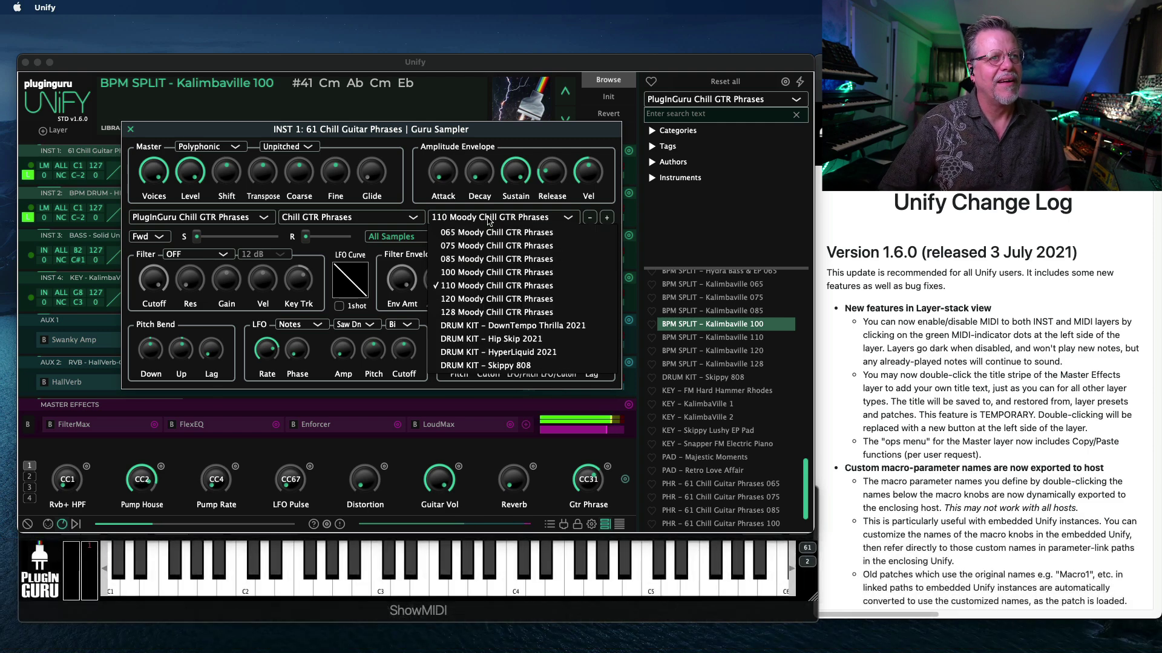
{"action": "left_click", "coordinate": [485, 313]}
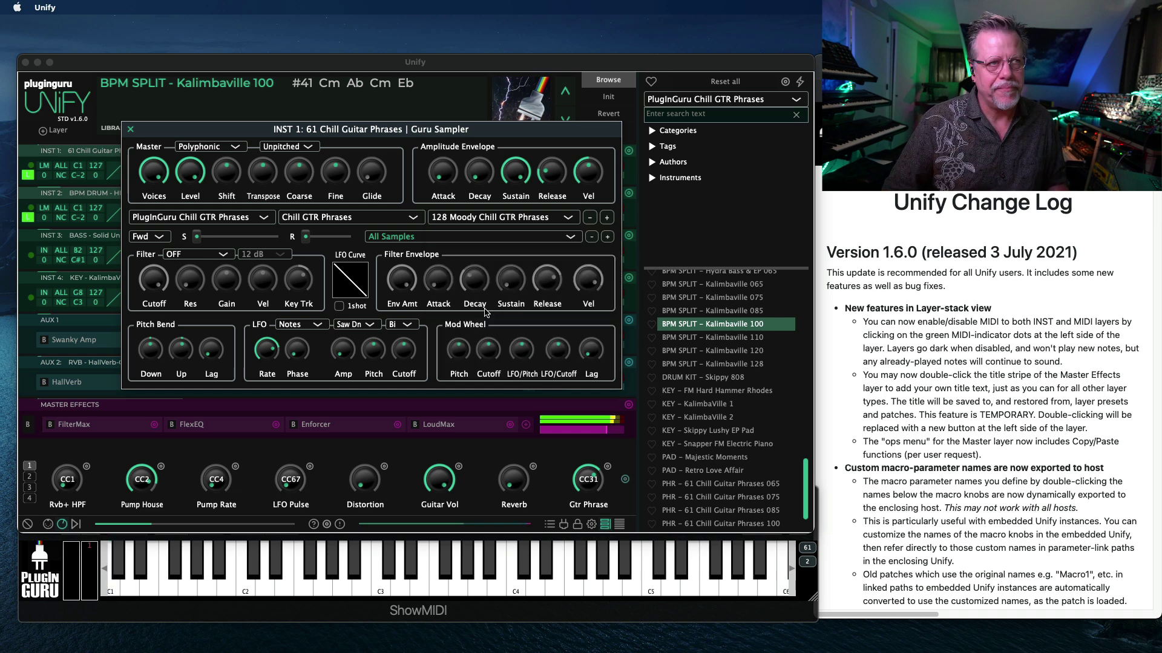
{"action": "left_click", "coordinate": [132, 131]}
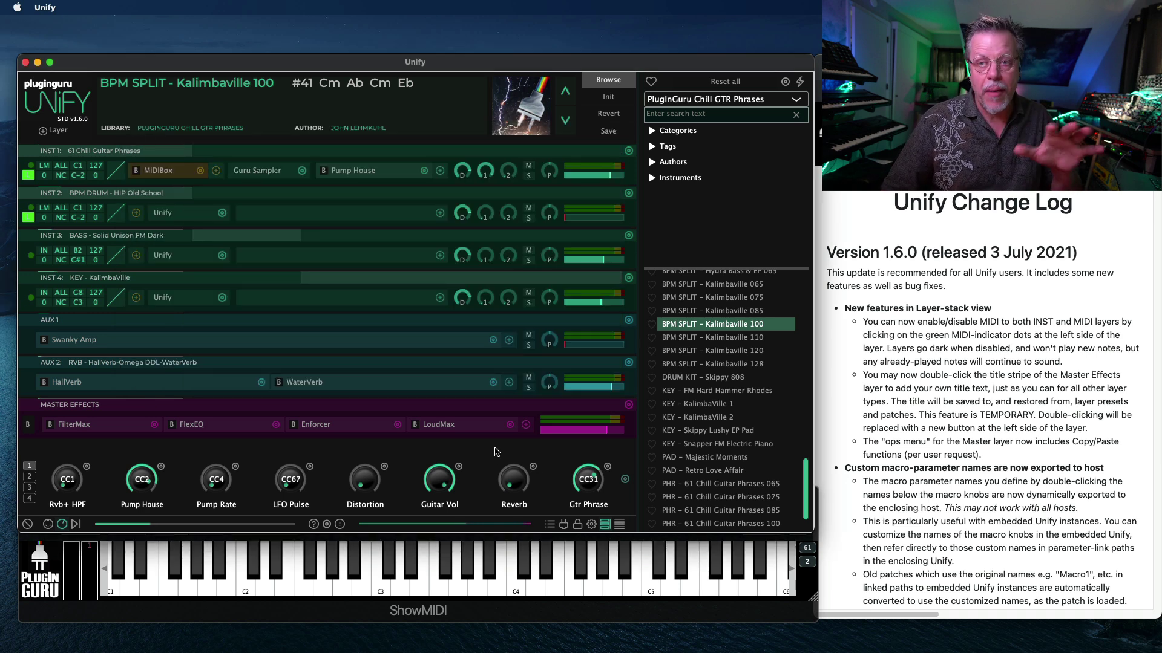
Load 3 Parts Song Switcher from the User Library, sweep the Variation macro, and enable INST 2.
{"action": "left_click", "coordinate": [691, 100]}
{"action": "left_click", "coordinate": [680, 377]}
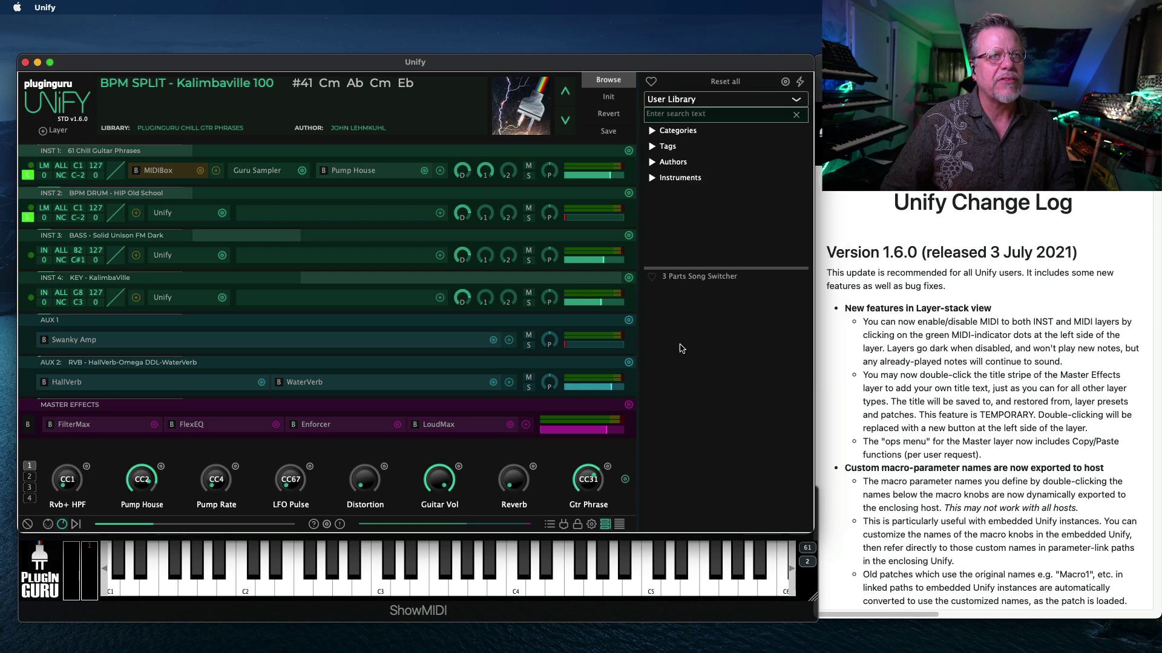
{"action": "left_click", "coordinate": [693, 278]}
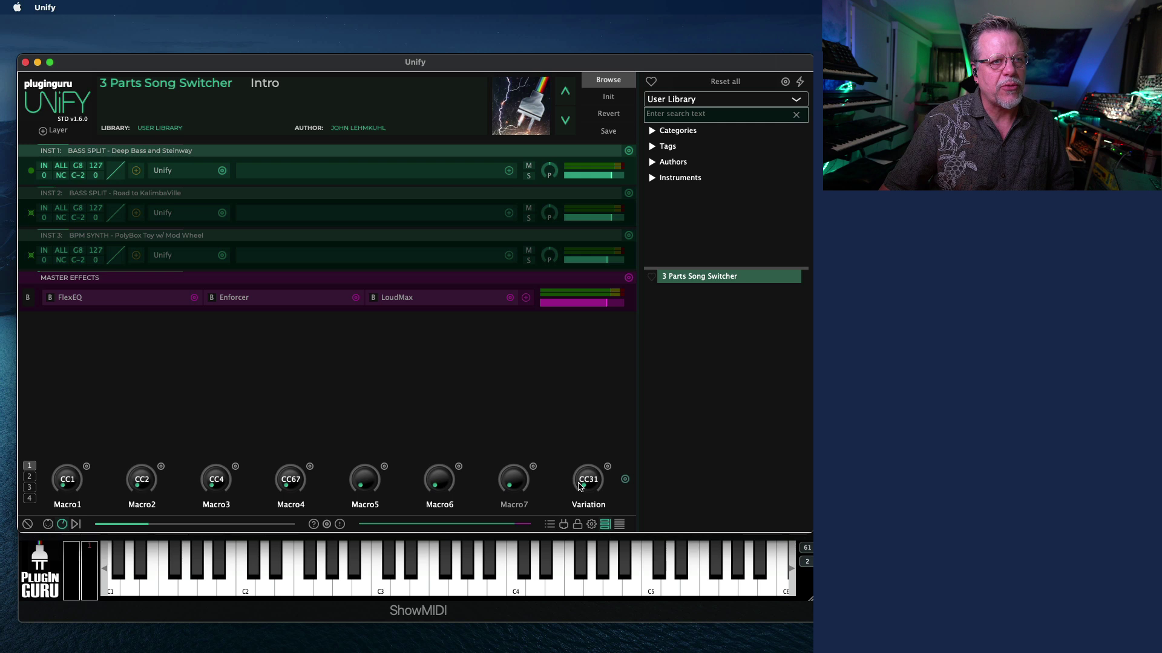
{"action": "left_click_drag", "start_coordinate": [579, 486], "coordinate": [638, 583]}
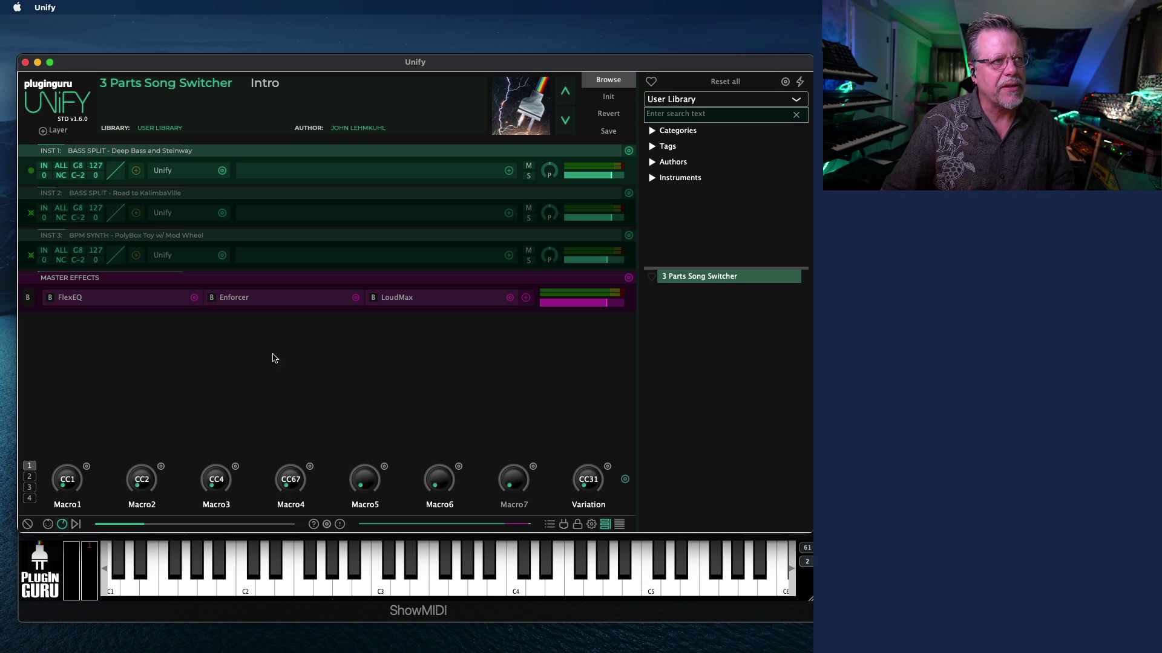
{"action": "left_click", "coordinate": [30, 213]}
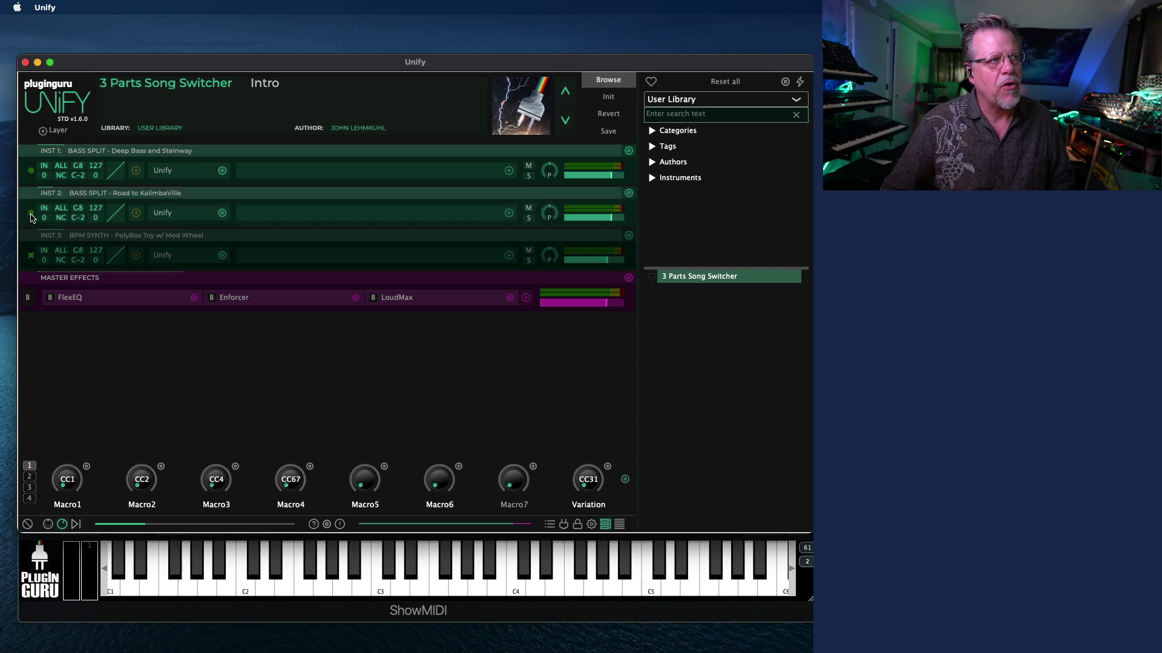
Toggle INST 3, INST 1 and INST 2 on and off, leaving only INST 1 (Deep Bass and Steinway) enabled.
{"action": "left_click", "coordinate": [31, 256]}
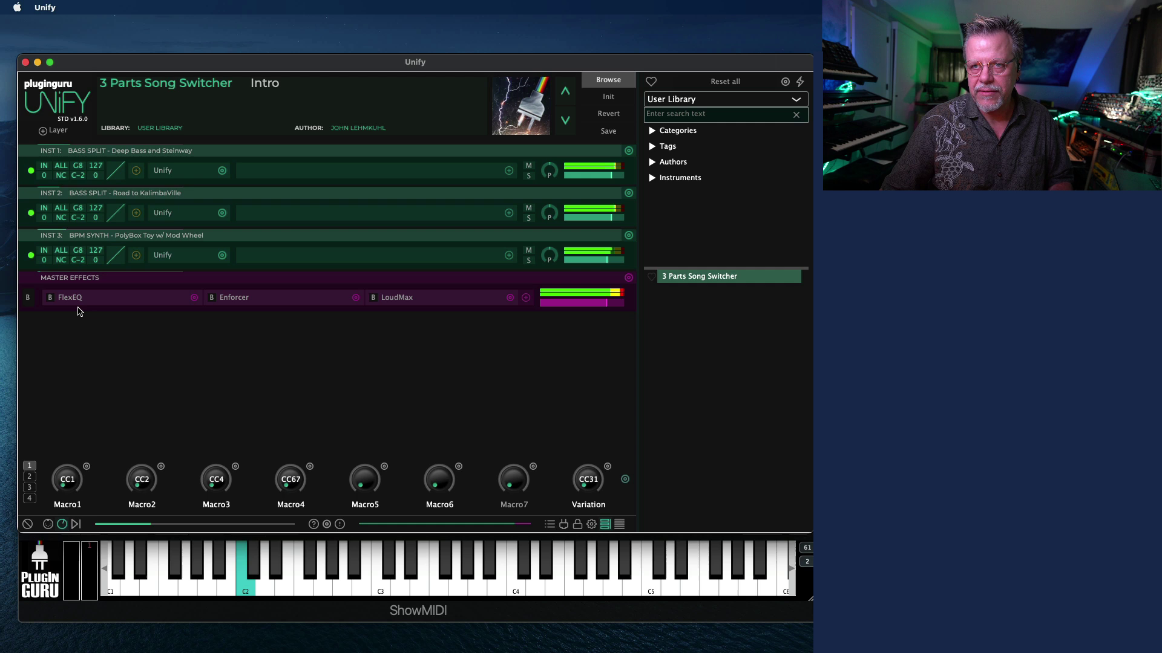
{"action": "left_click", "coordinate": [31, 170]}
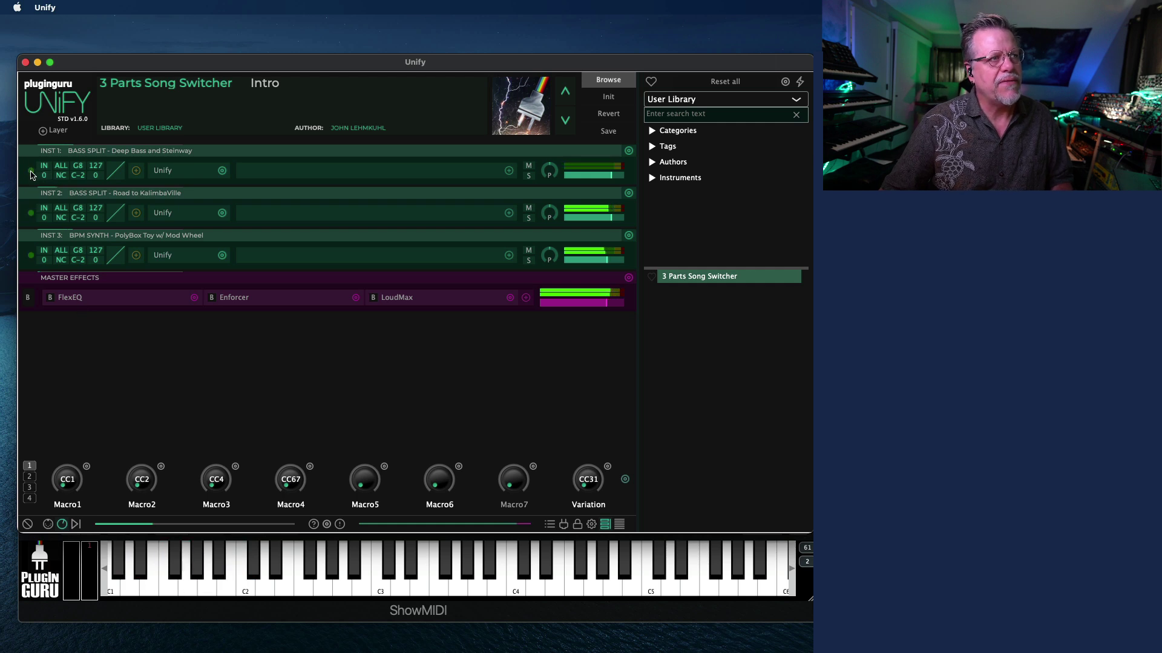
{"action": "left_click", "coordinate": [31, 213]}
{"action": "left_click", "coordinate": [31, 255]}
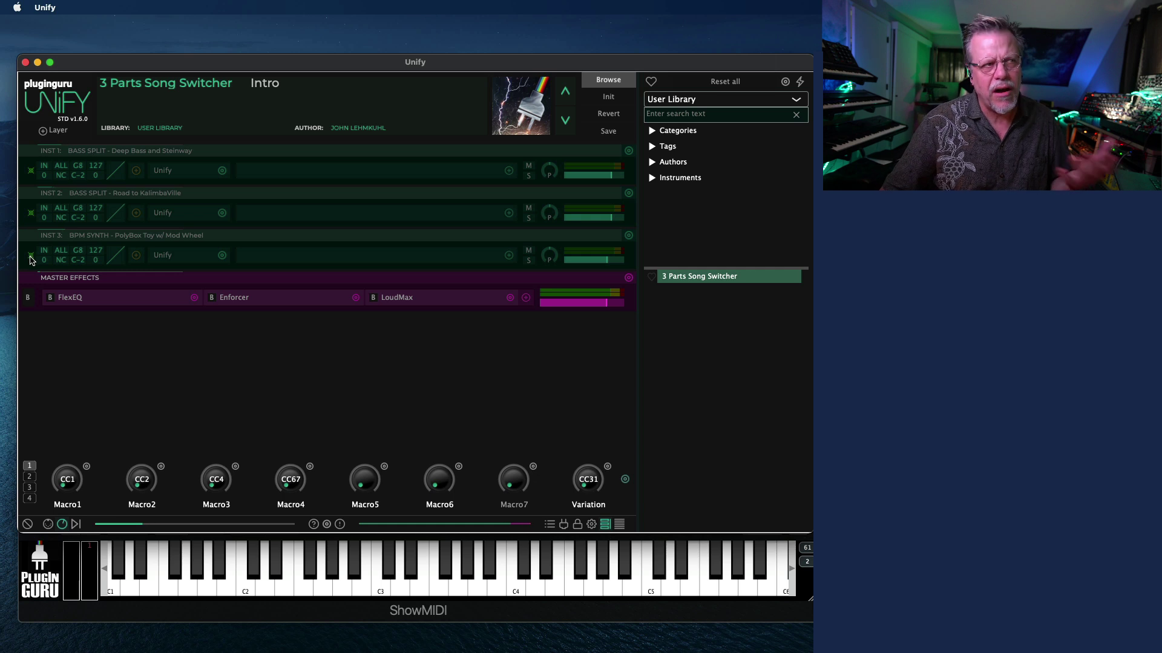
{"action": "left_click", "coordinate": [31, 256]}
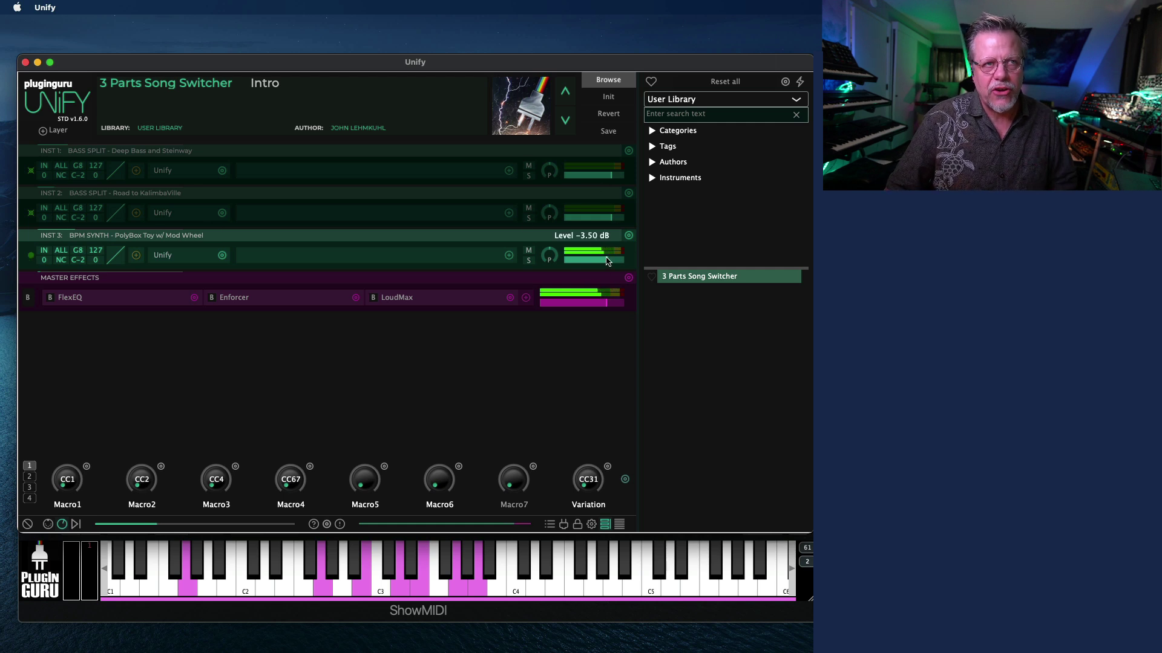
{"action": "left_click", "coordinate": [31, 255]}
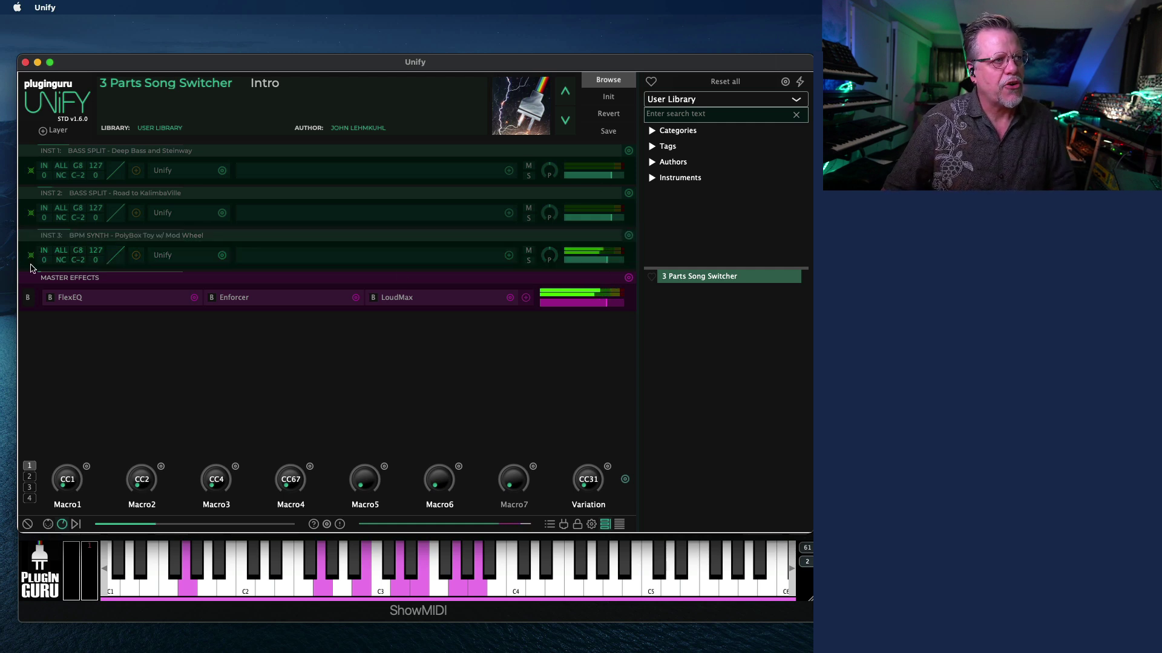
{"action": "left_click", "coordinate": [31, 171]}
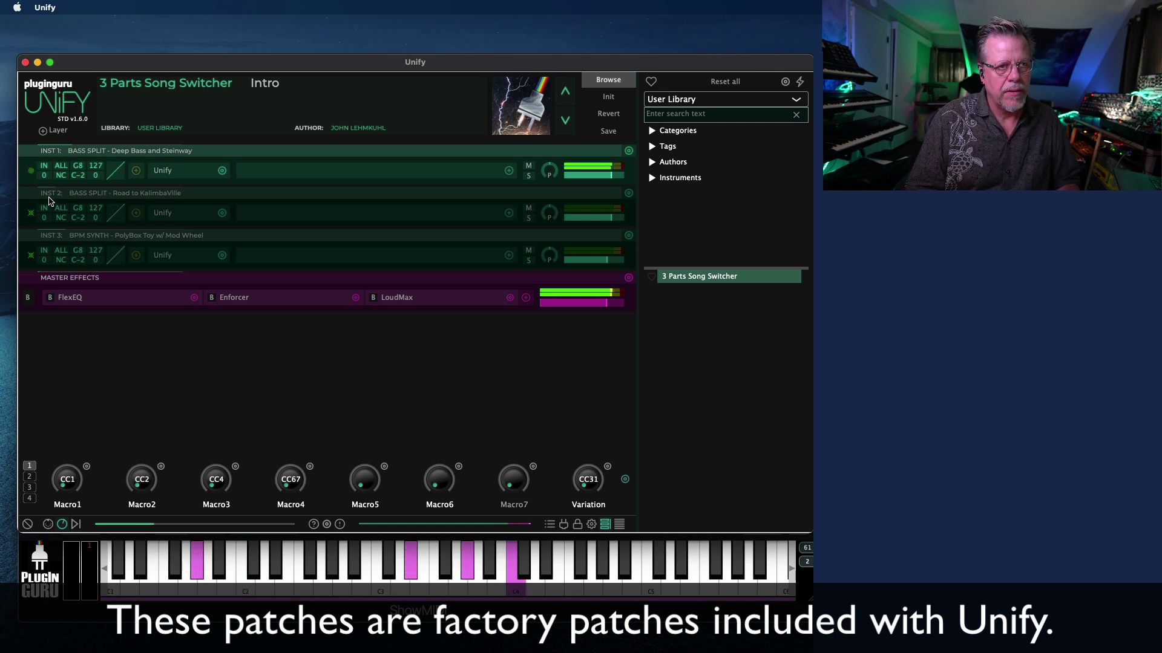
{"action": "left_click_drag", "start_coordinate": [586, 481], "coordinate": [596, 421]}
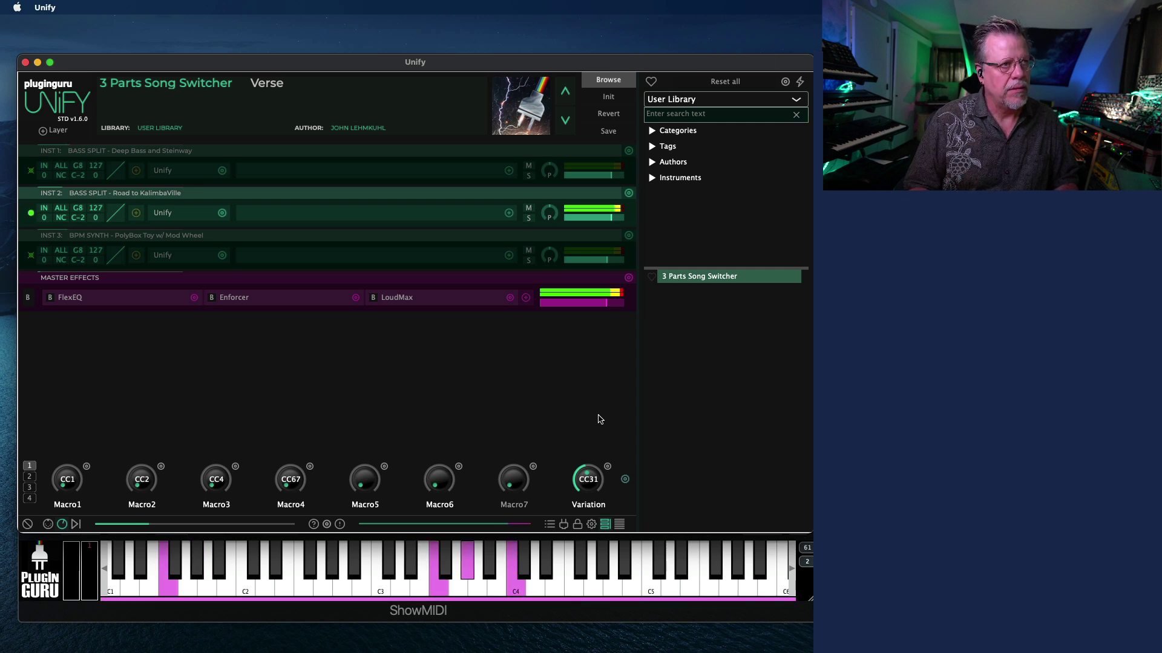
{"action": "left_click_drag", "start_coordinate": [596, 495], "coordinate": [603, 340]}
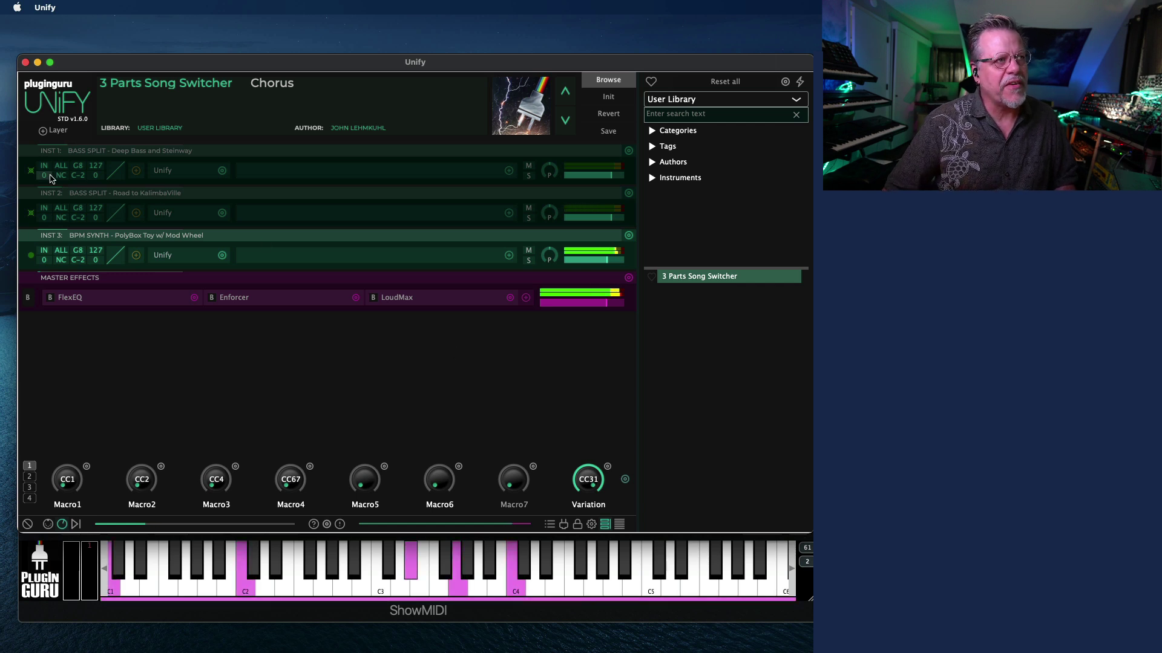
{"action": "left_click", "coordinate": [31, 171]}
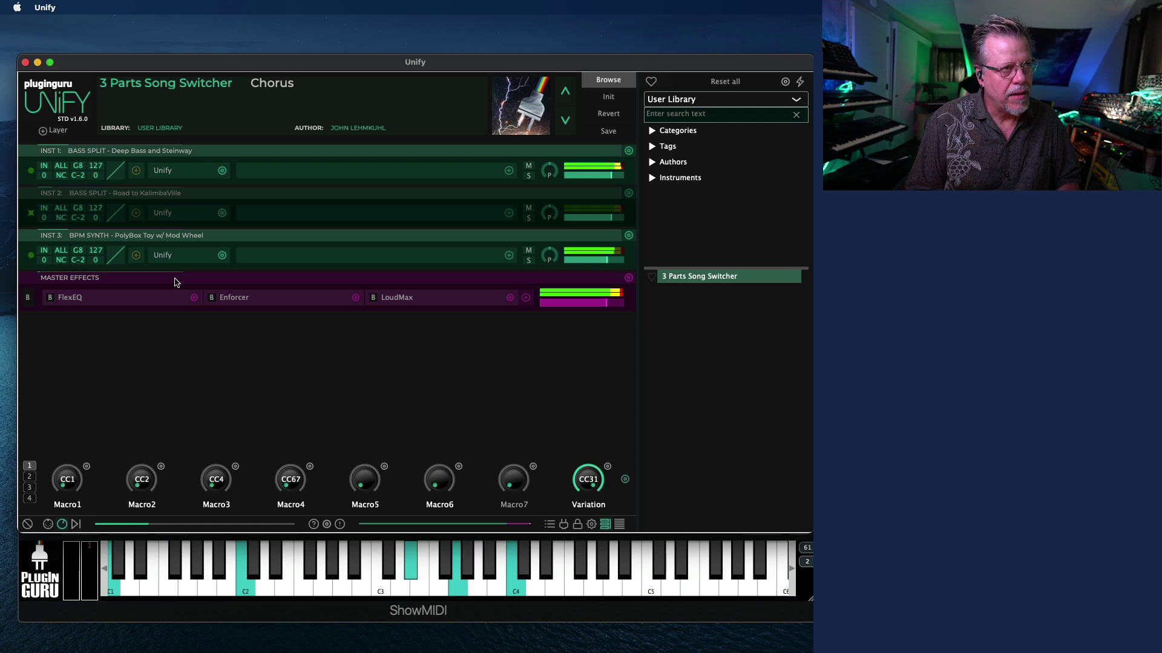
{"action": "left_click", "coordinate": [32, 215]}
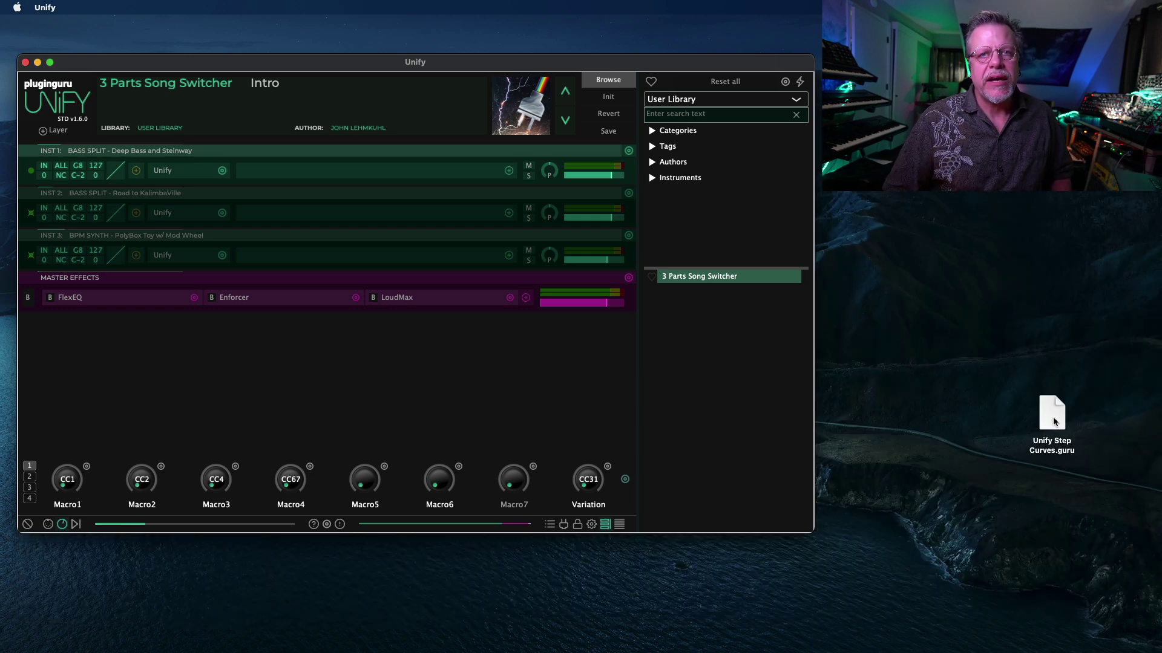
Drop Unify Step Curves.guru into Unify and confirm the installation.
{"action": "left_click_drag", "start_coordinate": [1056, 418], "coordinate": [336, 271]}
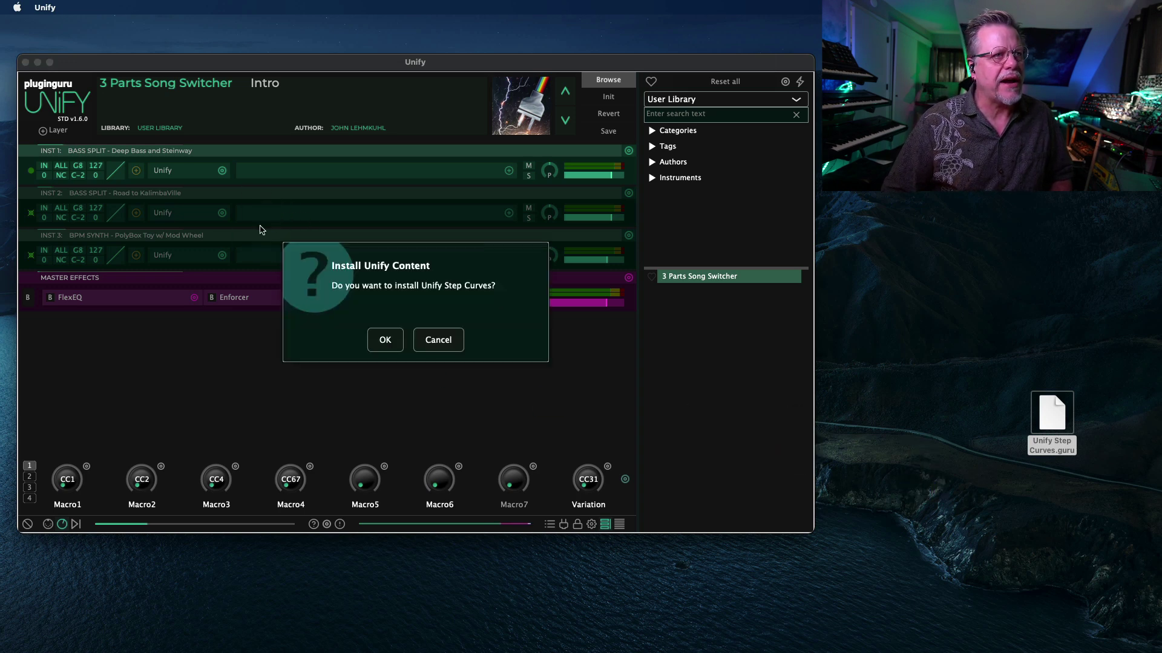
{"action": "left_click", "coordinate": [386, 338]}
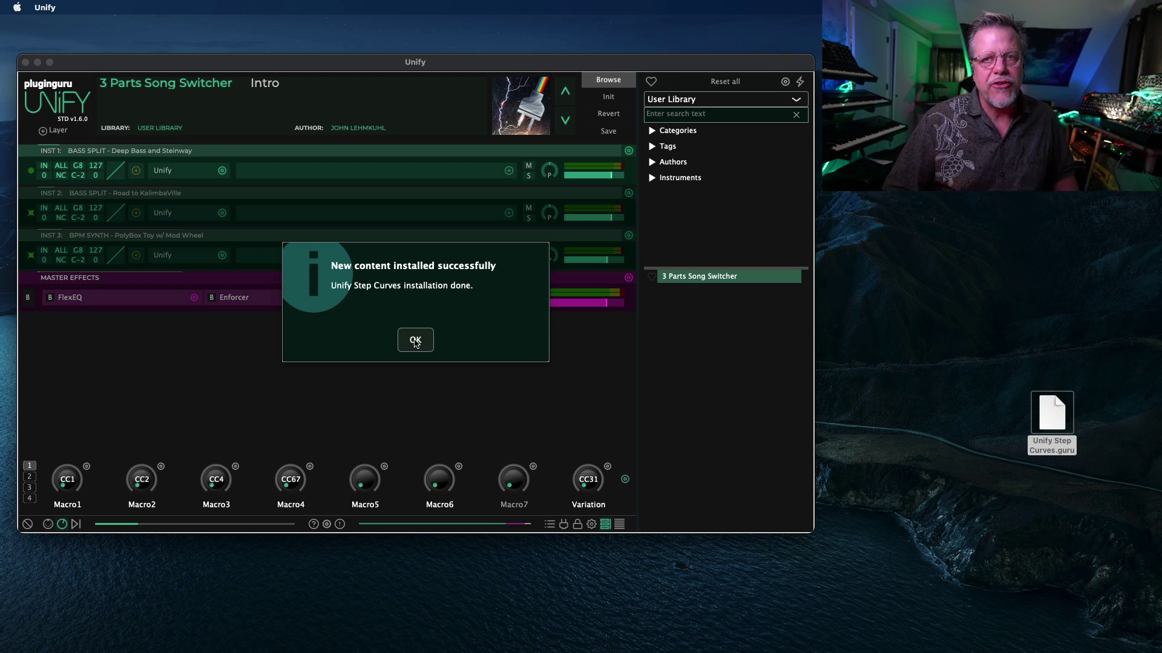
{"action": "left_click", "coordinate": [416, 341]}
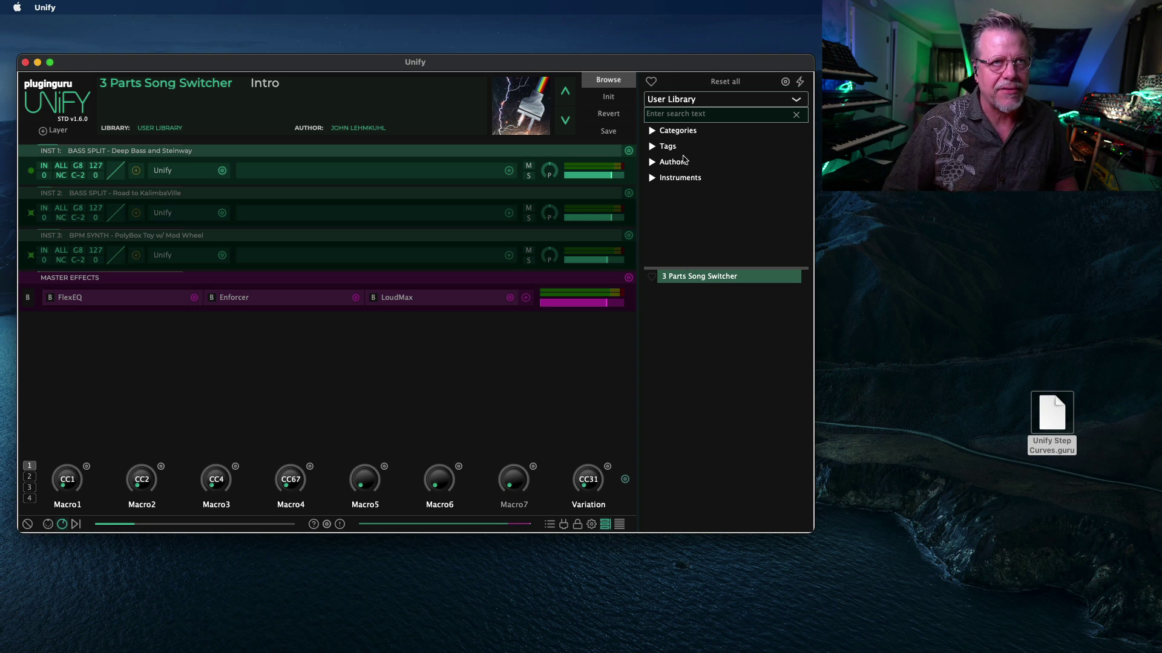
Reselect the User Library and turn Variation up to the Chorus part.
{"action": "left_click", "coordinate": [672, 101]}
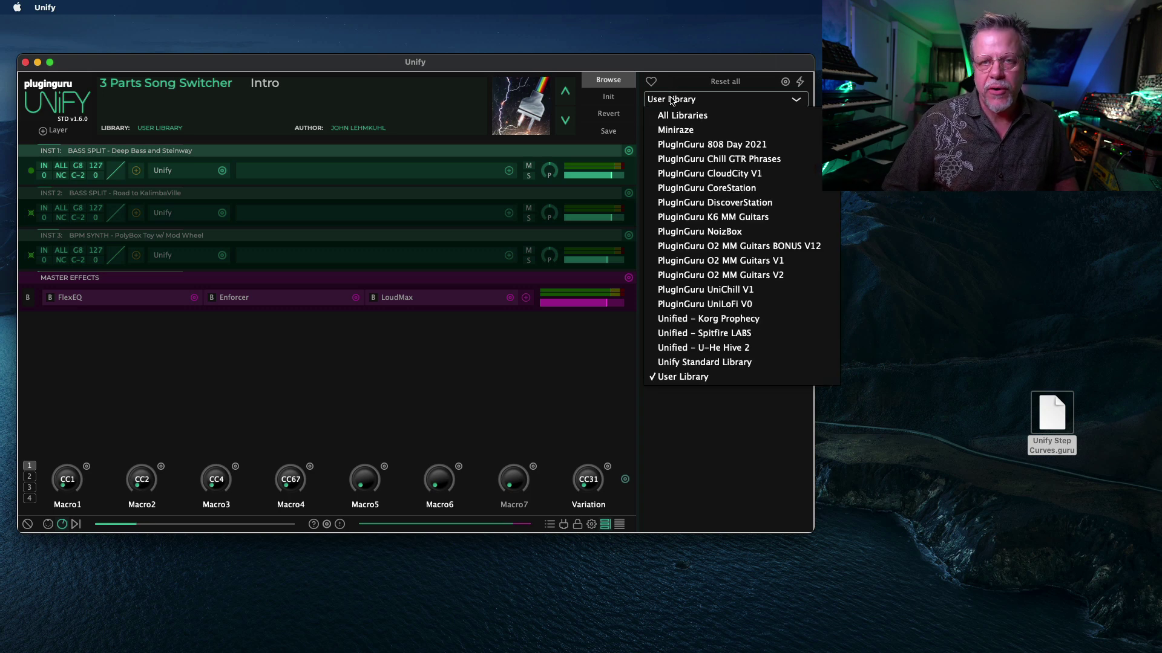
{"action": "left_click", "coordinate": [680, 378]}
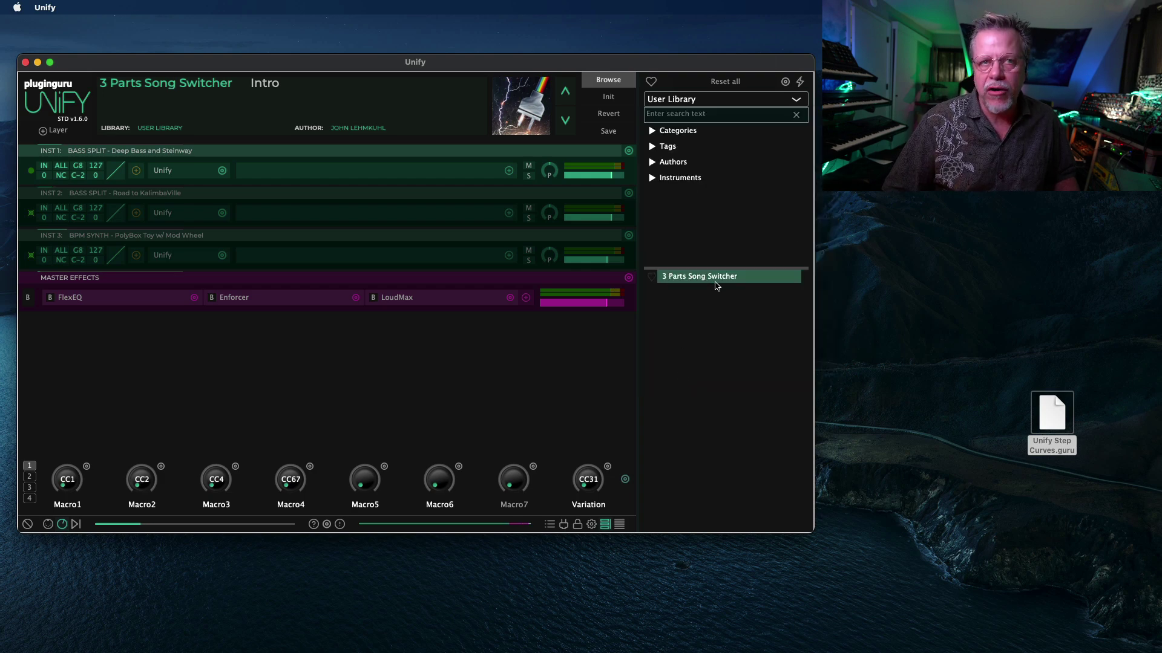
{"action": "left_click_drag", "start_coordinate": [592, 492], "coordinate": [596, 551]}
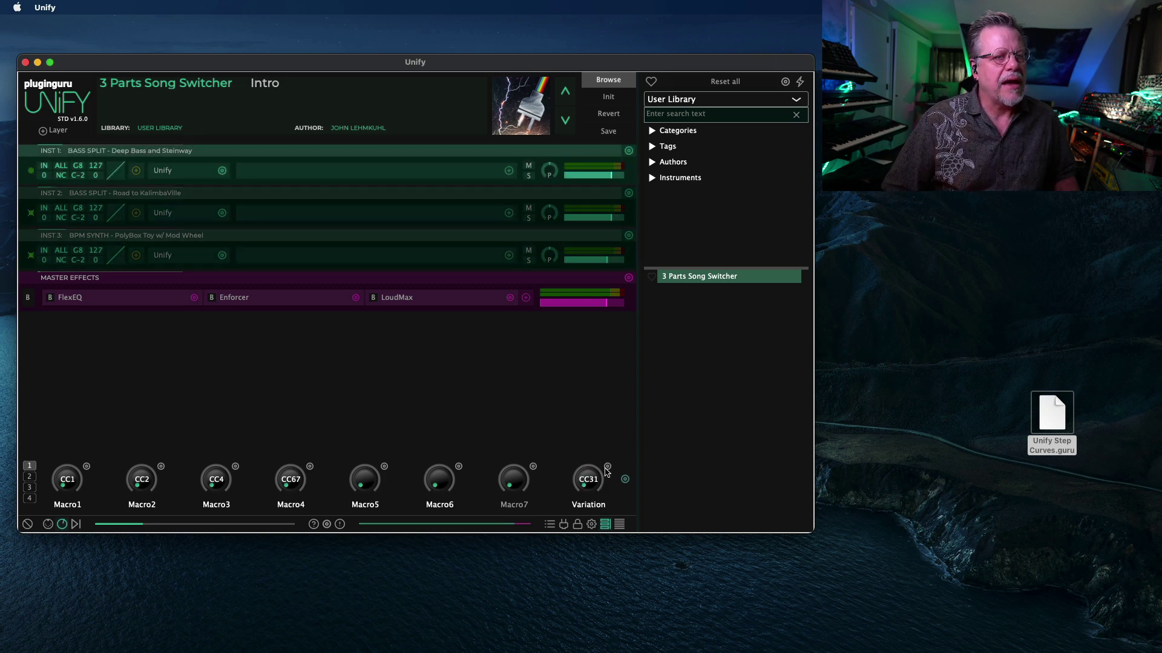
Open the Variation macro's parameter links and sweep the variation link's step curve from Intro to Chorus.
{"action": "right_click", "coordinate": [609, 466]}
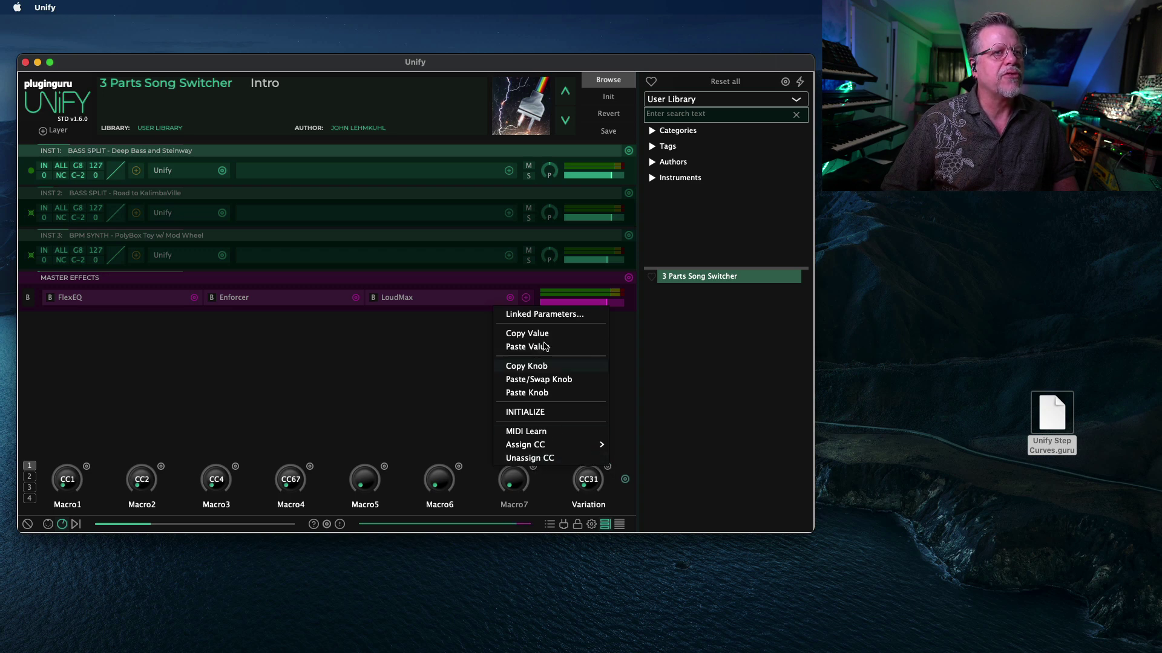
{"action": "left_click", "coordinate": [550, 314]}
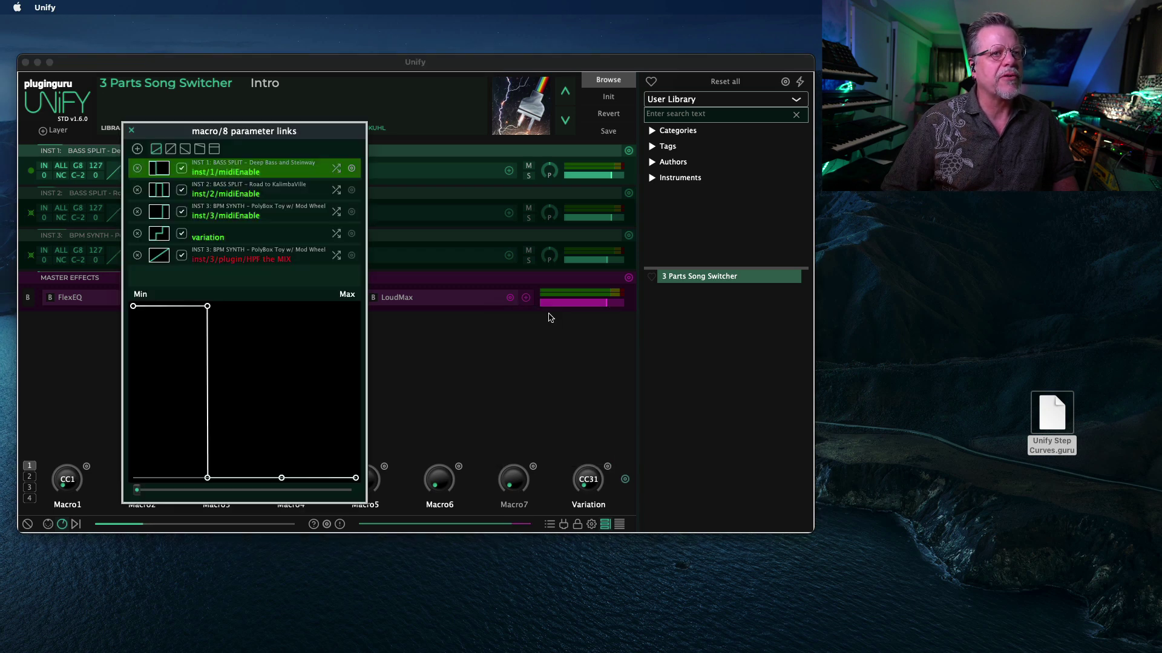
{"action": "left_click", "coordinate": [248, 238]}
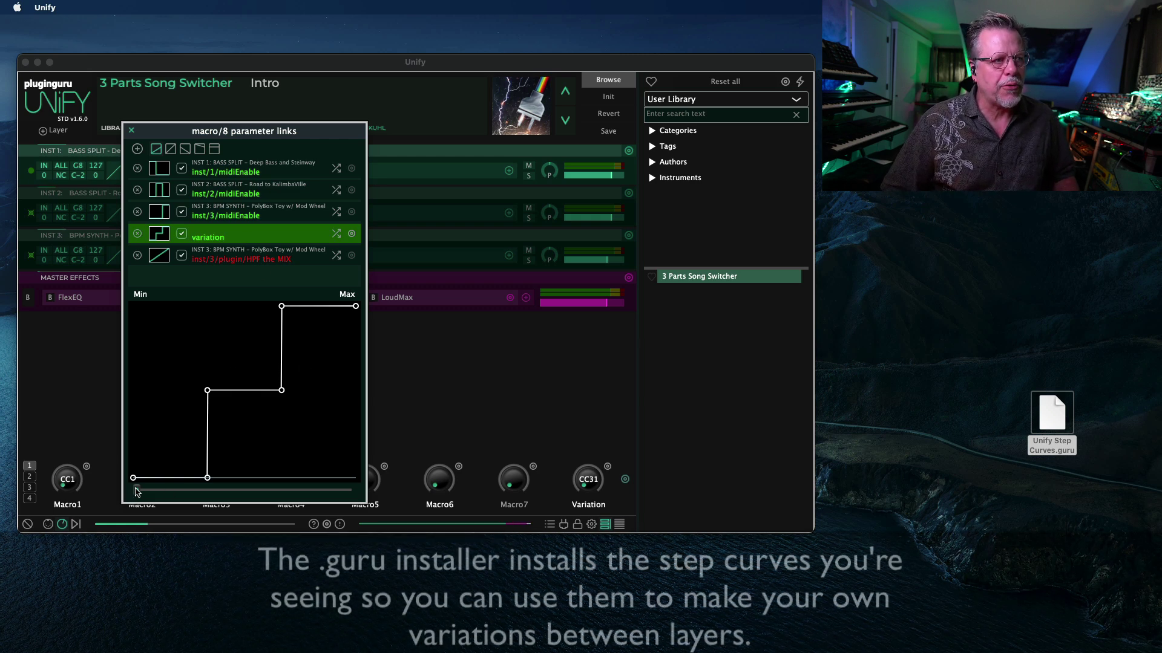
{"action": "left_click_drag", "start_coordinate": [138, 490], "coordinate": [68, 493]}
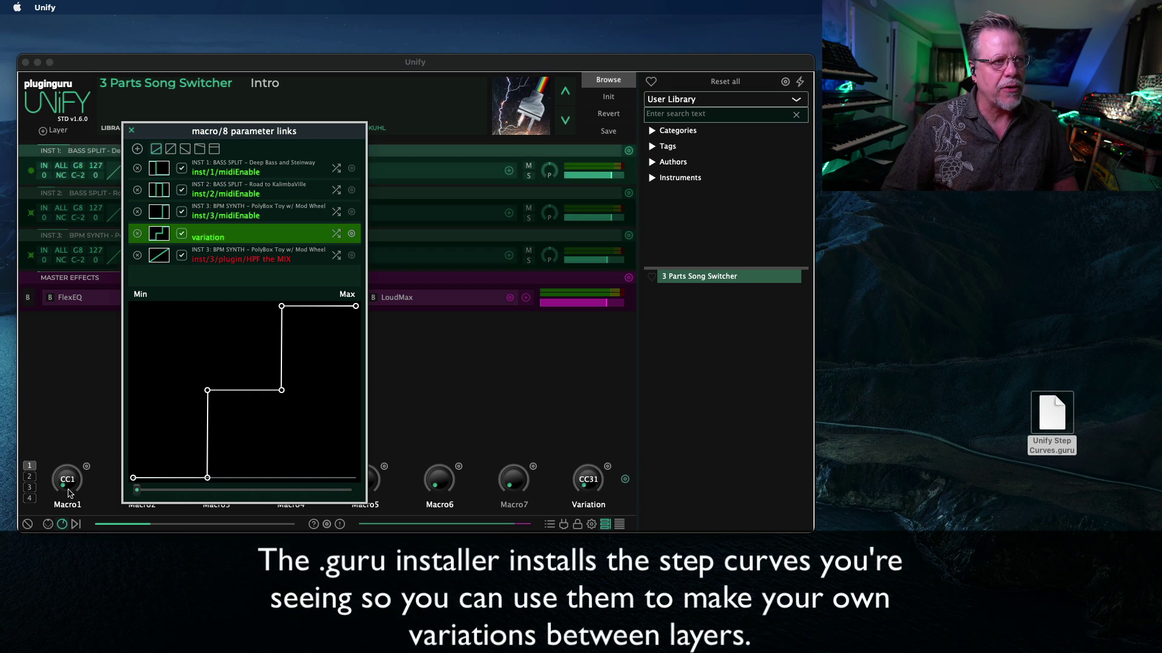
Compare the MIDI-enable step curves for INST 1, 2 and 3, then close the links panel.
{"action": "left_click", "coordinate": [239, 174]}
{"action": "left_click", "coordinate": [239, 192]}
{"action": "left_click", "coordinate": [248, 217]}
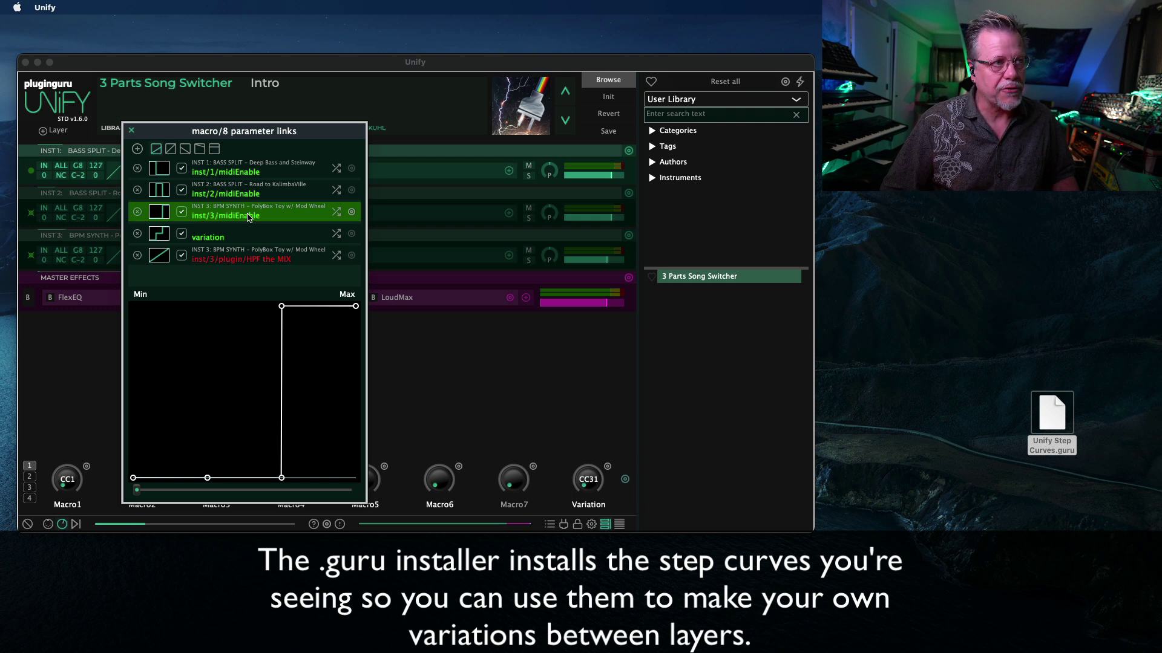
{"action": "left_click", "coordinate": [230, 176]}
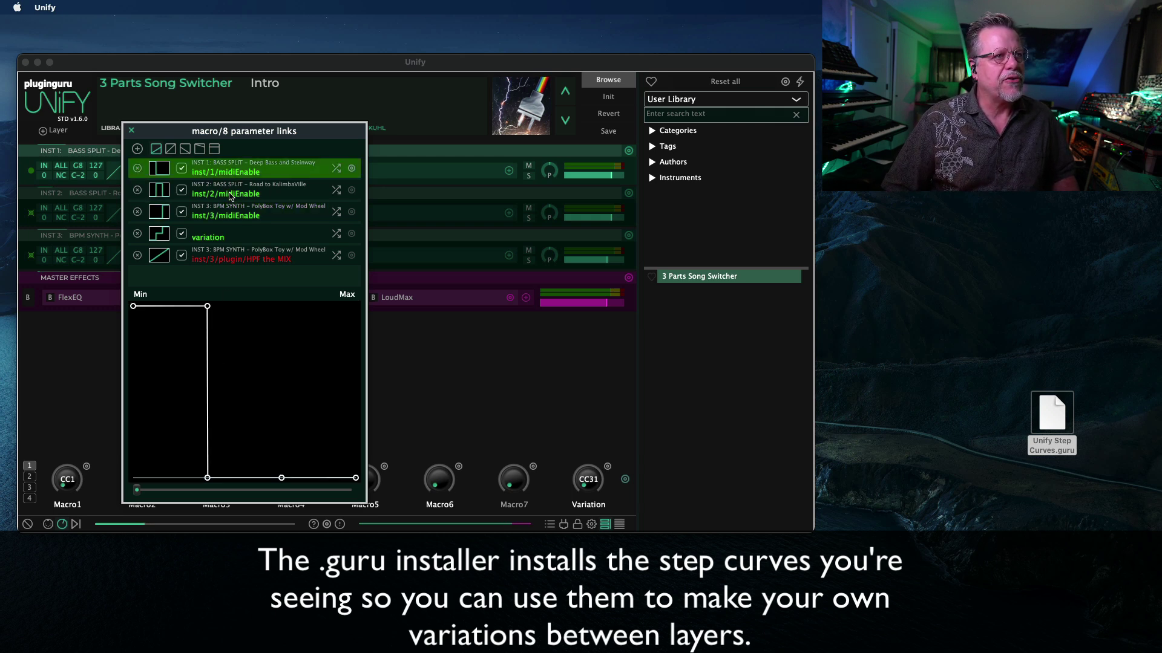
{"action": "left_click", "coordinate": [230, 195]}
{"action": "left_click", "coordinate": [230, 216]}
{"action": "left_click", "coordinate": [222, 237]}
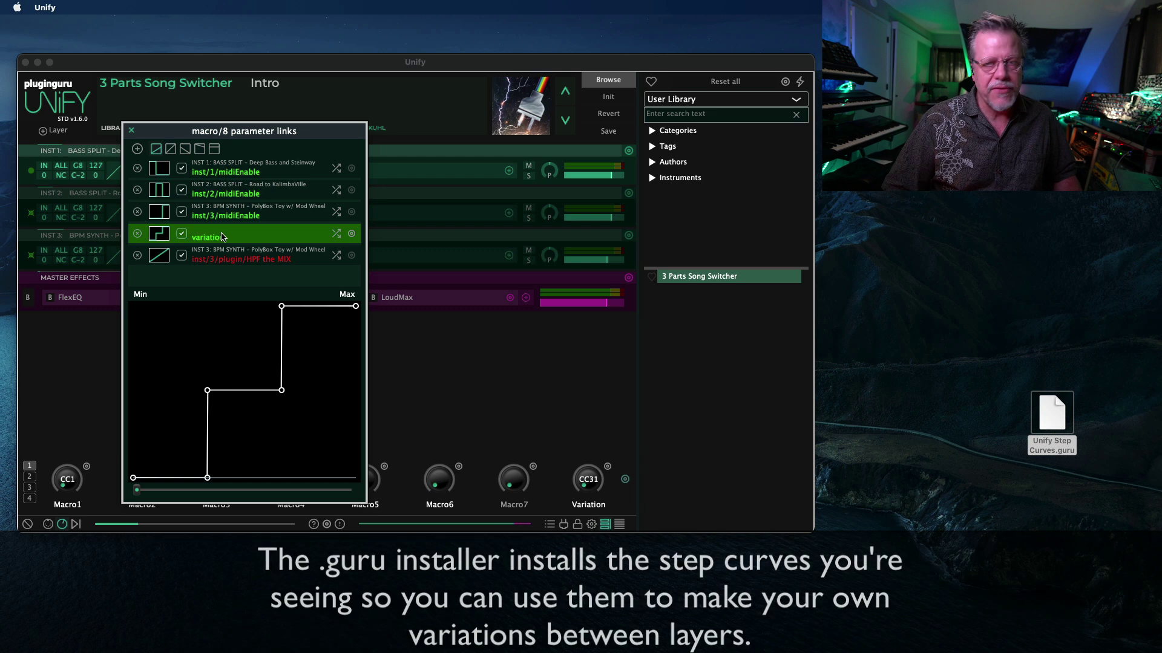
{"action": "left_click", "coordinate": [132, 130]}
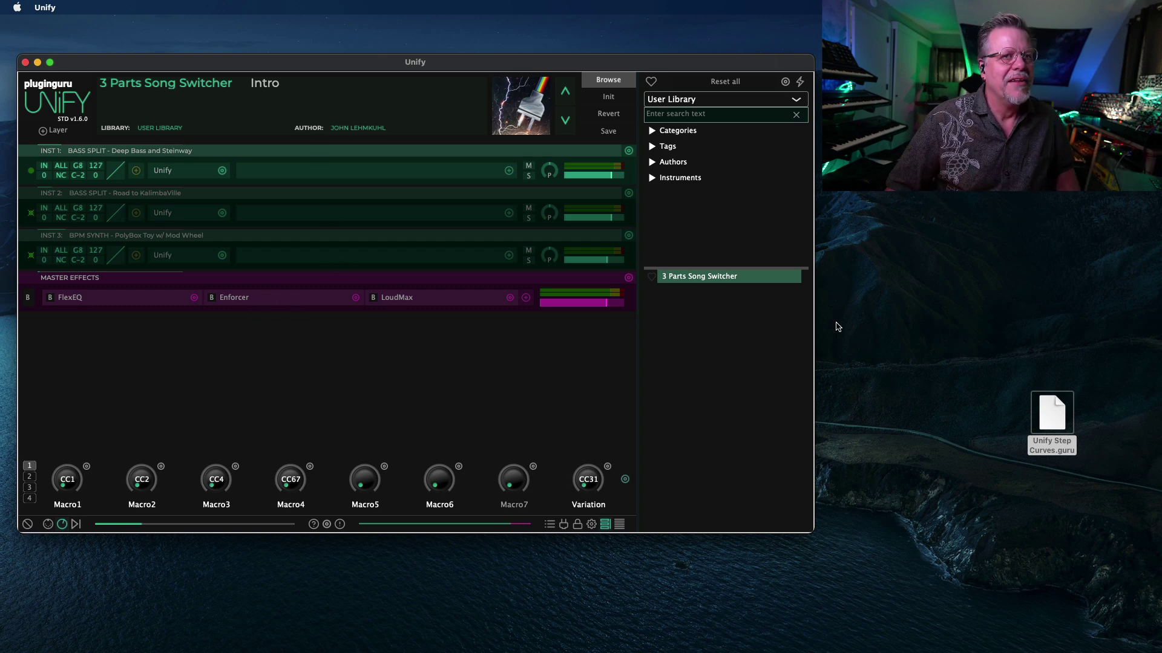
Reveal the 3 Parts Song Switcher patch in Finder and open User Library > Media > Intro_Verse_Chorus.txt.
{"action": "right_click", "coordinate": [706, 283]}
{"action": "left_click", "coordinate": [503, 375]}
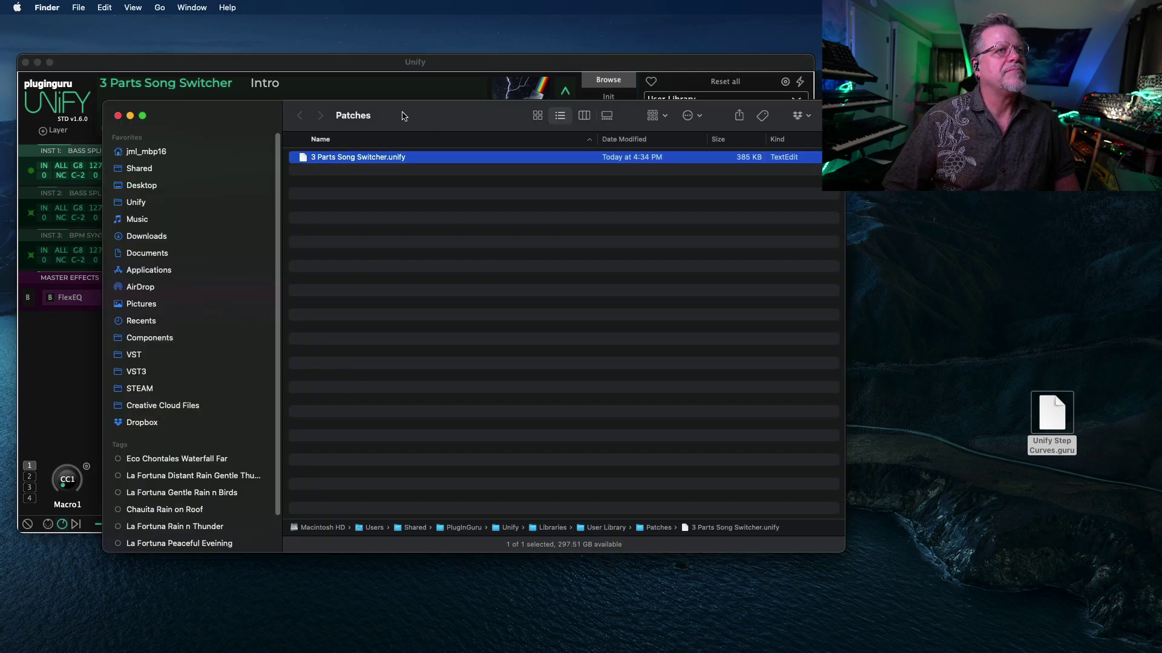
{"action": "left_click", "coordinate": [353, 115], "text": "super"}
{"action": "left_click", "coordinate": [354, 142]}
{"action": "double_click", "coordinate": [310, 459]}
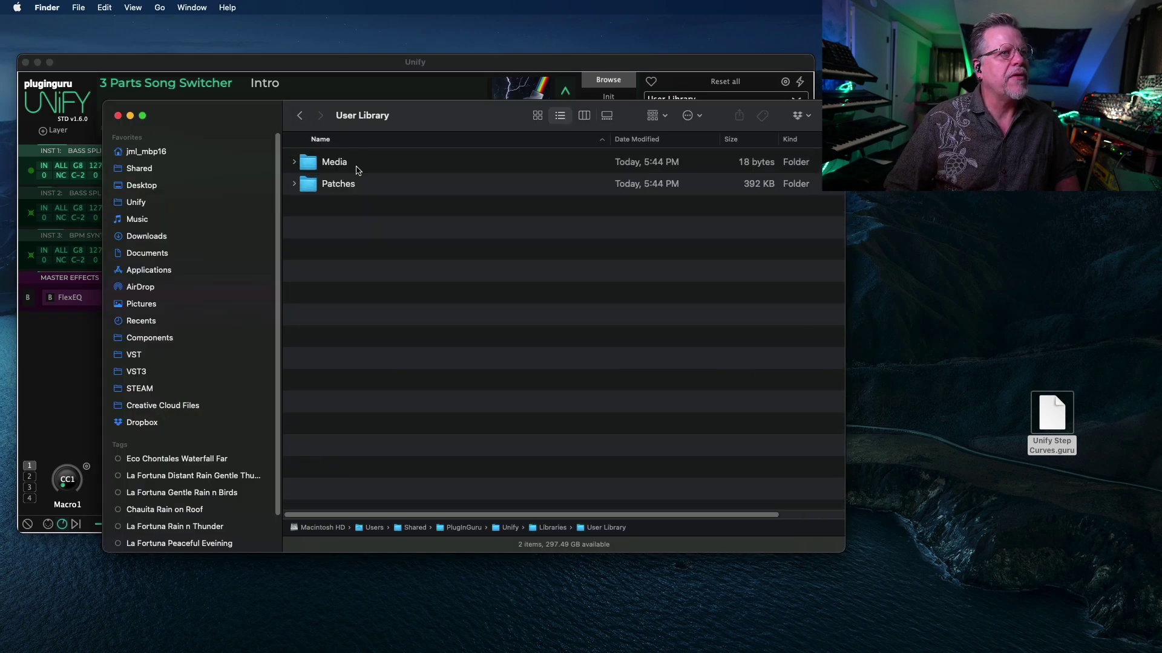
{"action": "left_click", "coordinate": [294, 162]}
{"action": "double_click", "coordinate": [358, 185]}
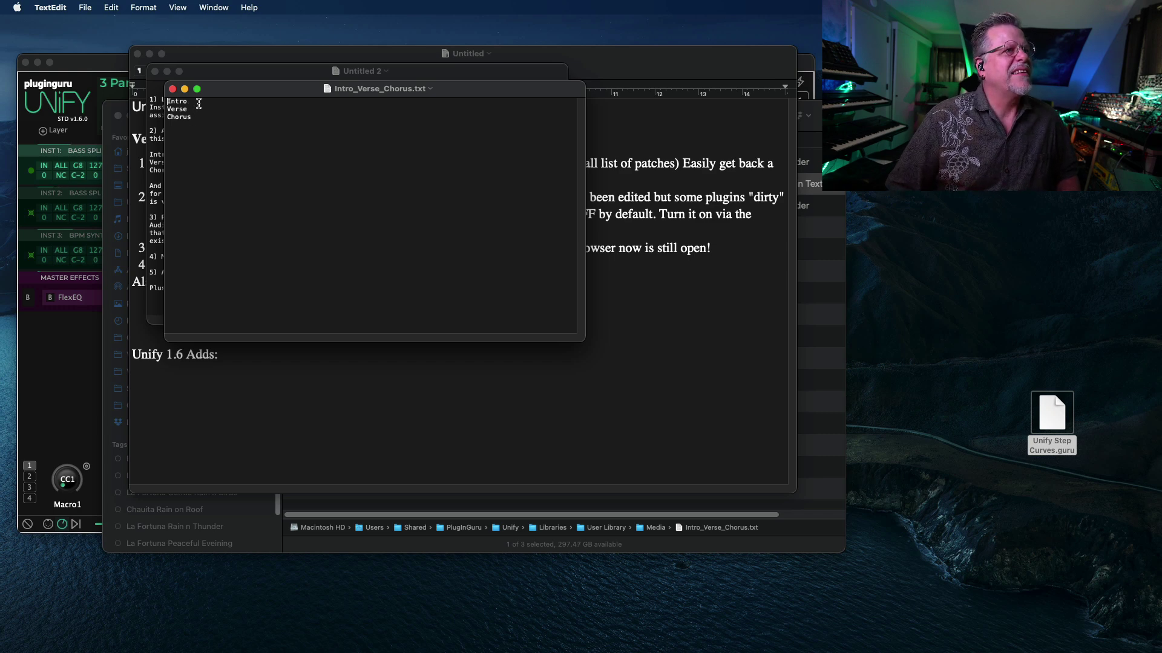
Replace 'Intro' with 'Disco Key of Fm - Smile!!' on the first line, then save and quit TextEdit.
{"action": "key", "text": "super+shift+Right"}
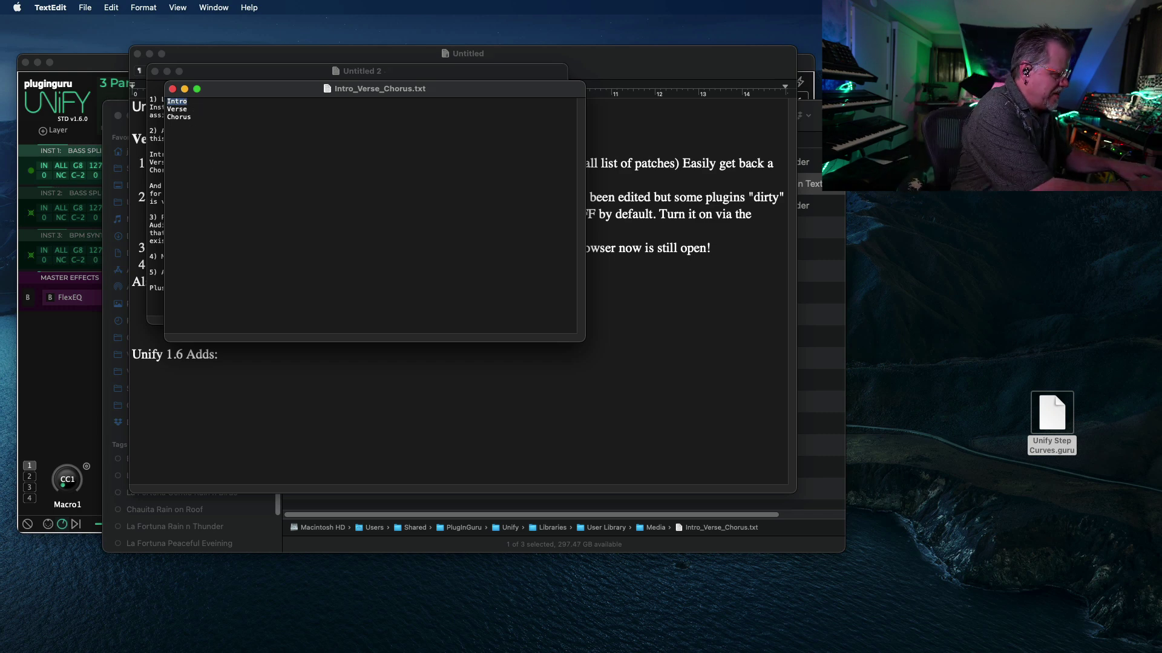
{"action": "type", "text": "Disco"}
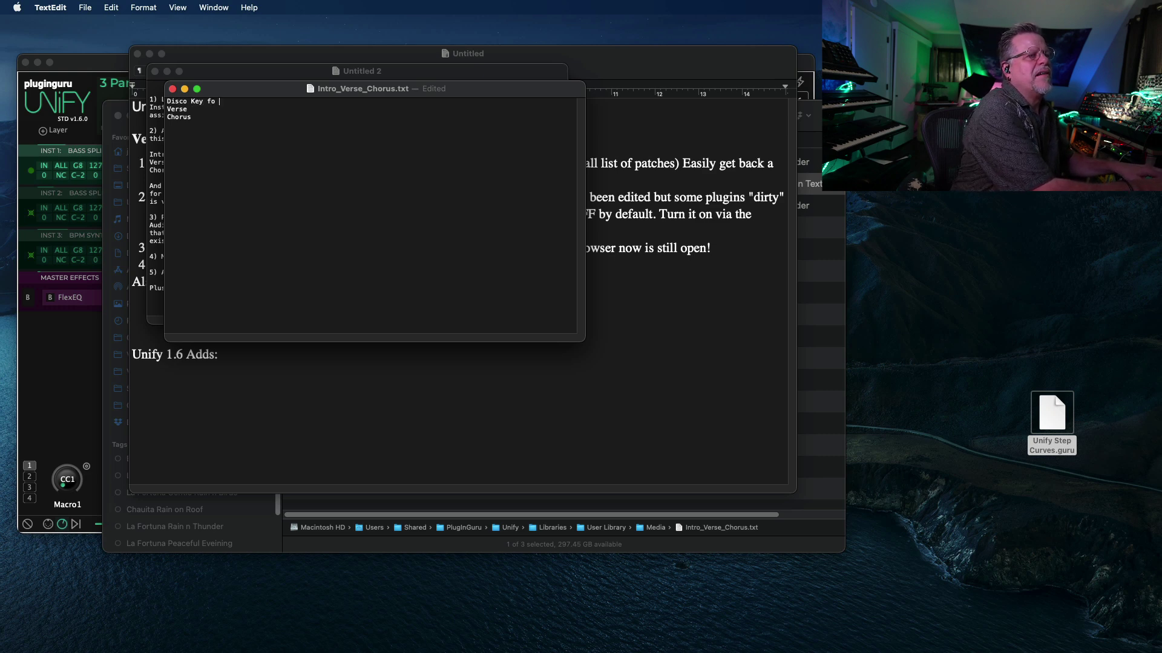
{"action": "type", "text": "Key of F"}
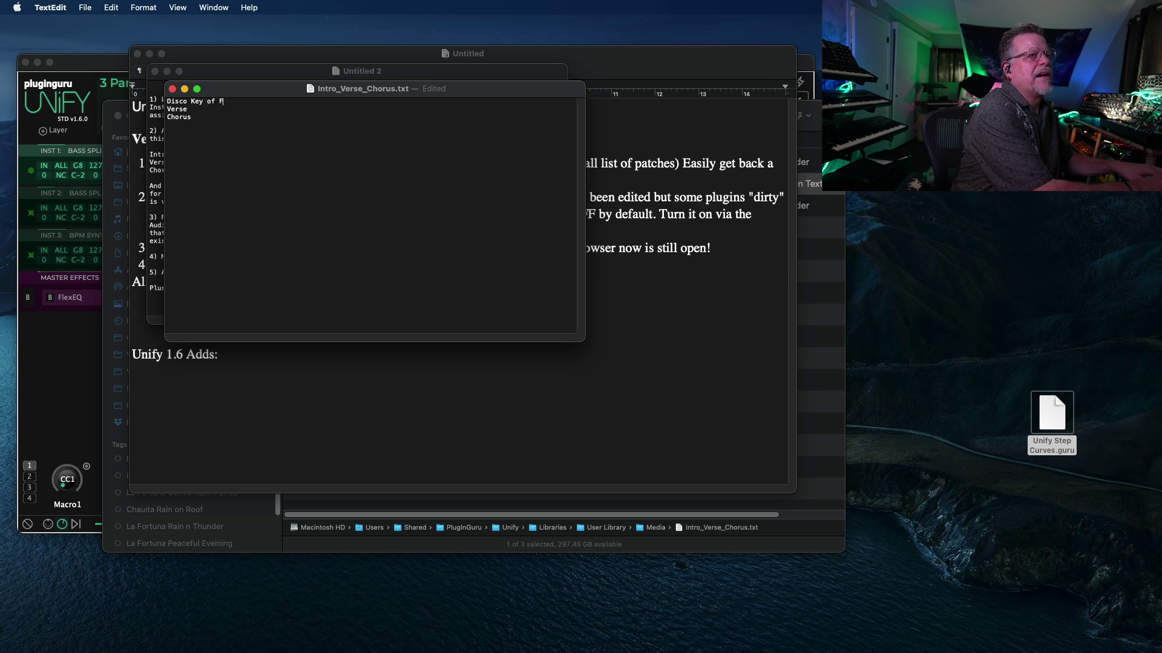
{"action": "type", "text": "m"}
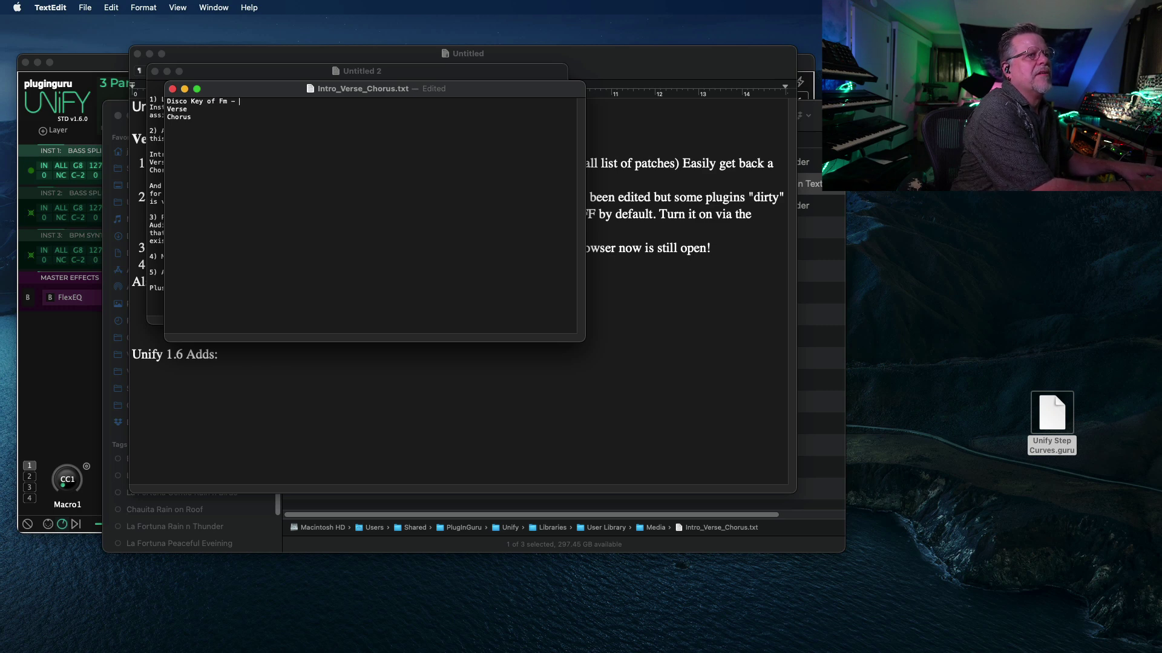
{"action": "type", "text": " - Smile!!"}
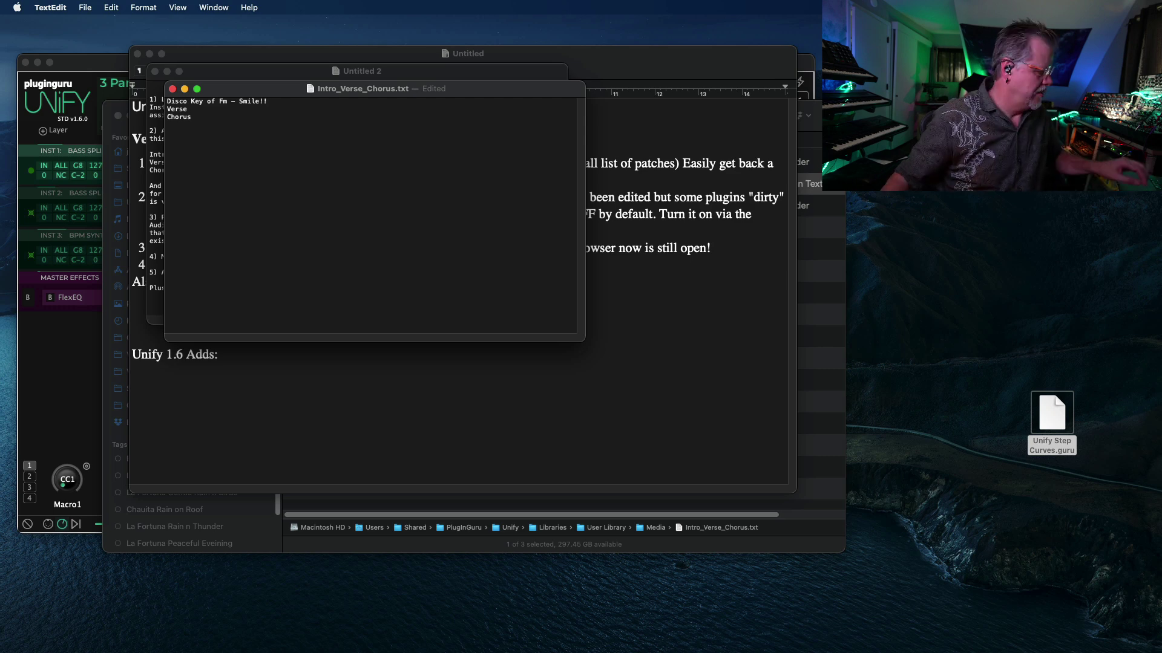
{"action": "key", "text": "super+s"}
{"action": "key", "text": "super+q"}
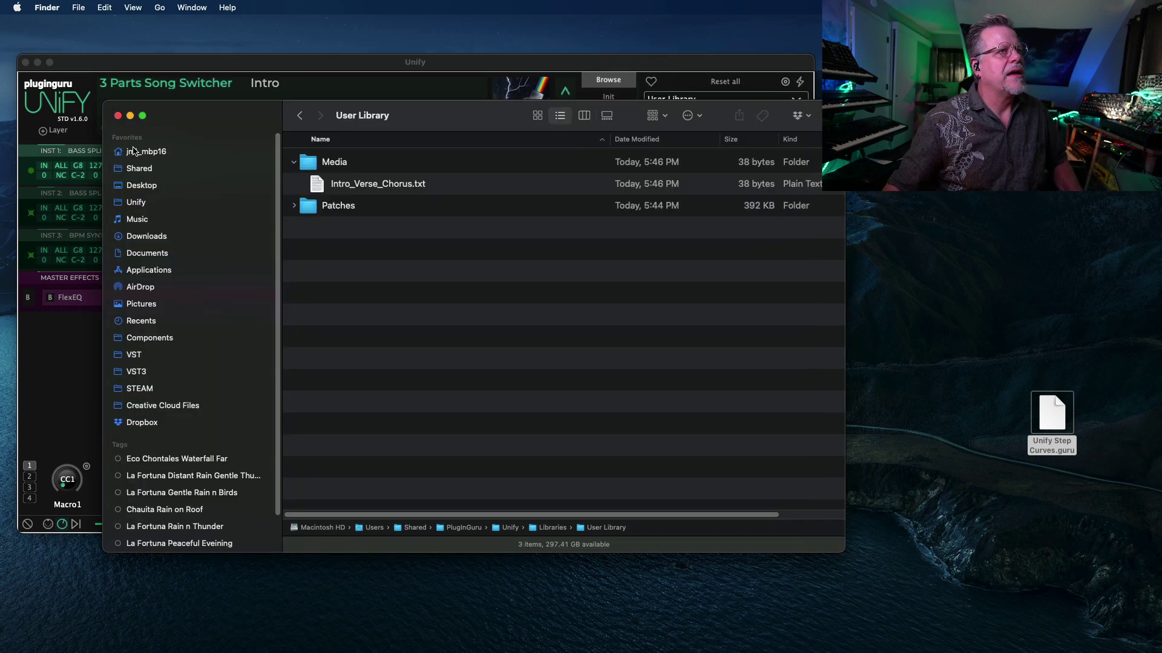
Reload the 3 Parts Song Switcher to show the new Disco name, switch to Verse, and open INST 2.
{"action": "left_click", "coordinate": [117, 115]}
{"action": "left_click", "coordinate": [711, 289]}
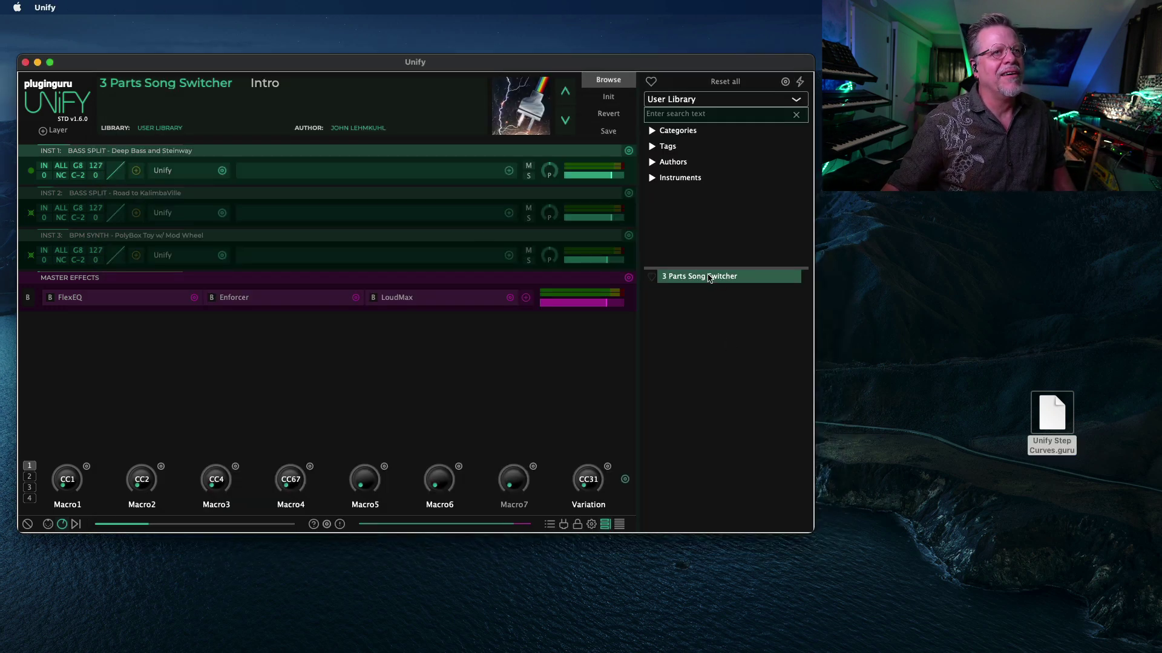
{"action": "left_click", "coordinate": [587, 488]}
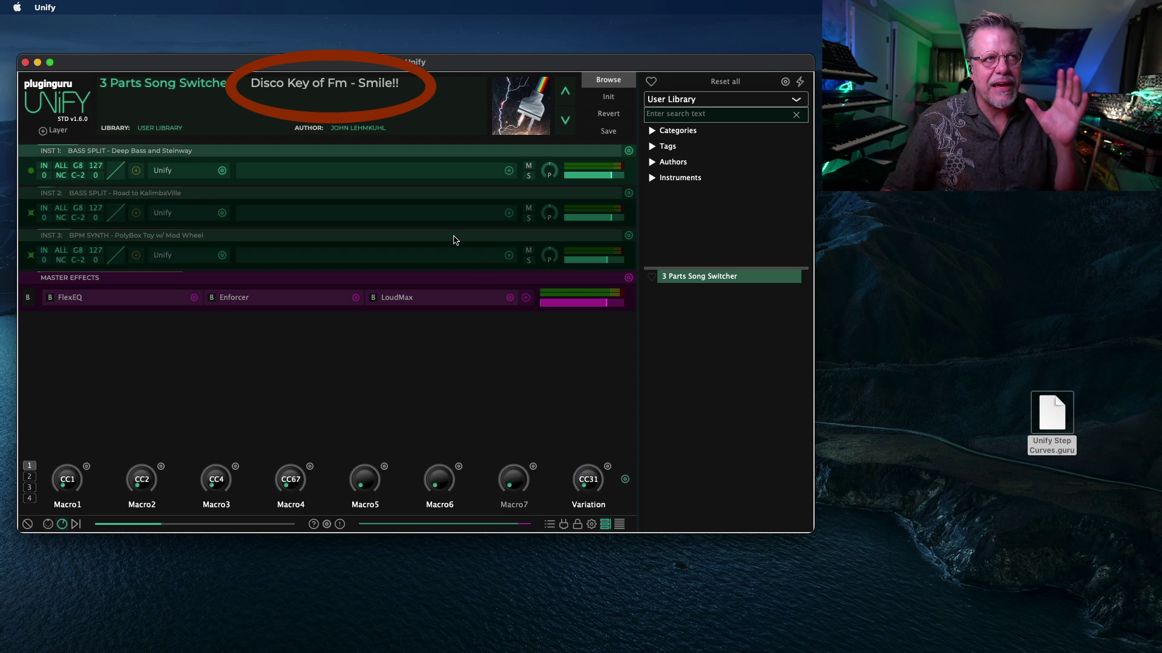
{"action": "left_click_drag", "start_coordinate": [588, 478], "coordinate": [585, 408]}
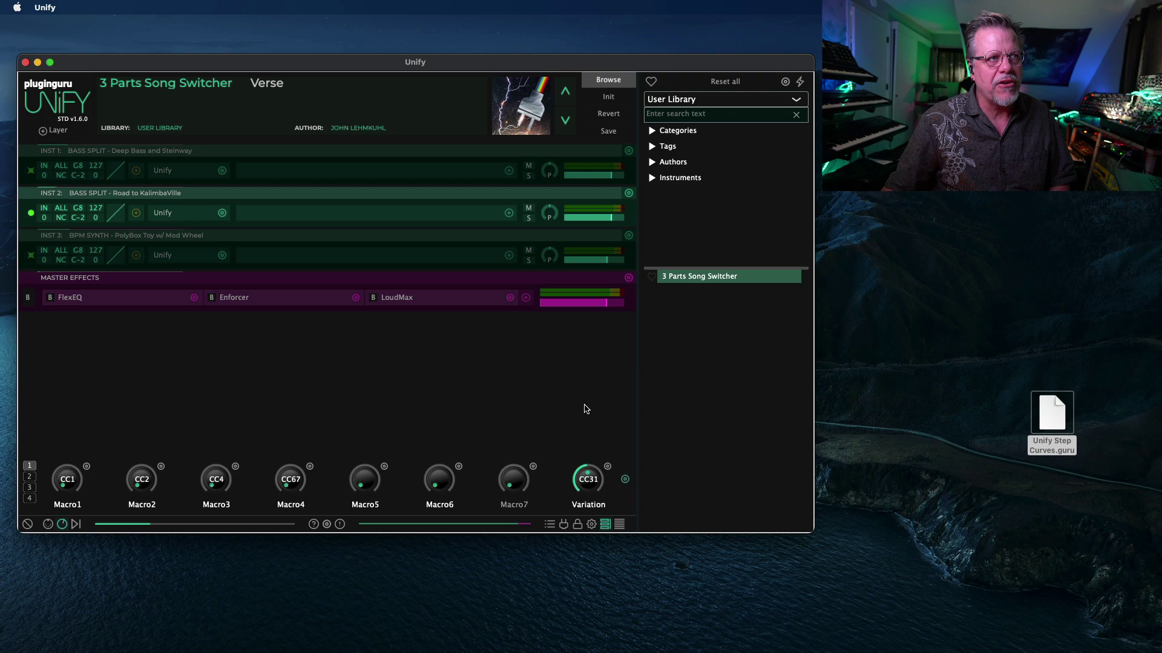
{"action": "left_click", "coordinate": [164, 215]}
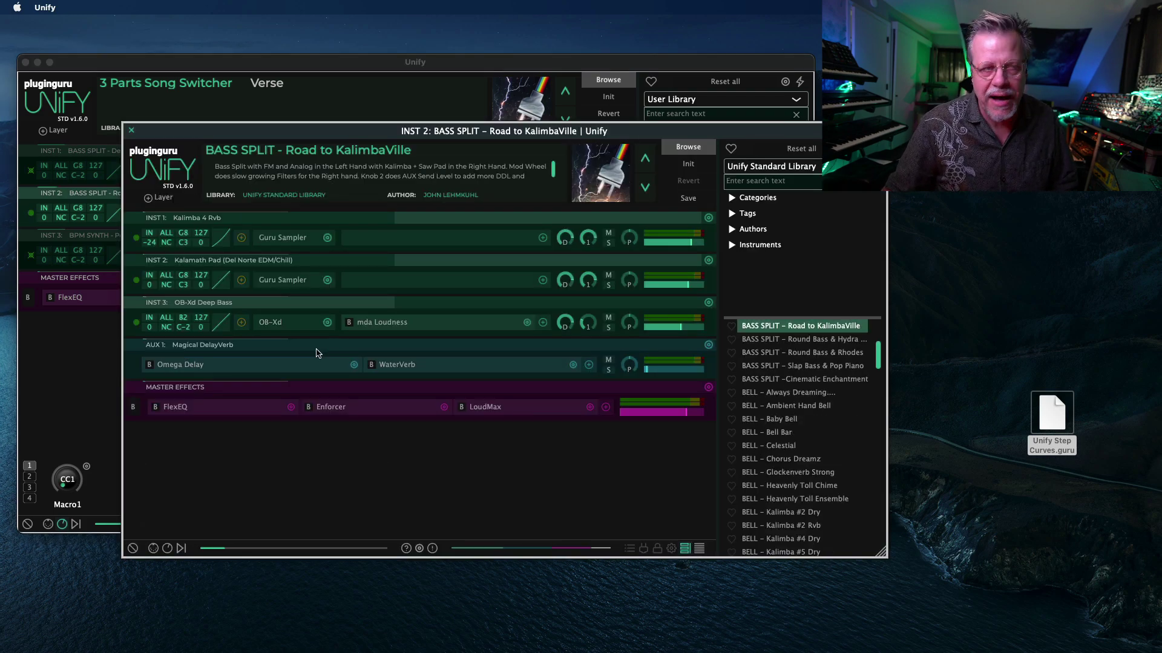
Load BELL – Chorus Dreamz and BPM DRUM – VOCODER STEREO Pad 1 as new INST 2 layers, then close it.
{"action": "right_click", "coordinate": [780, 461]}
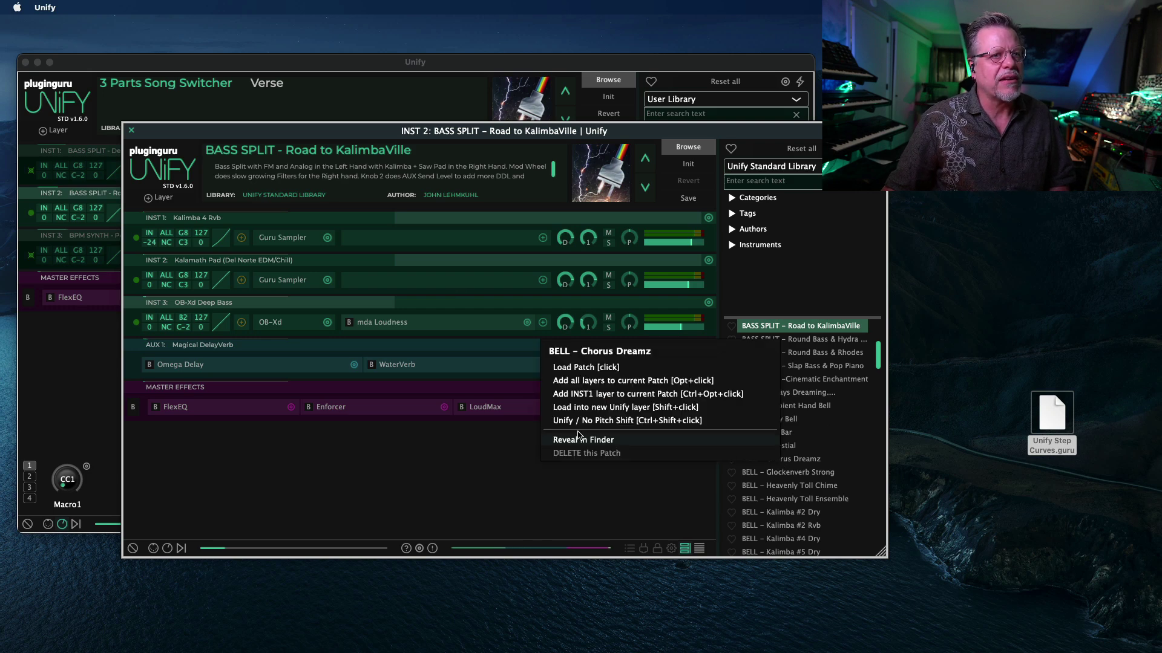
{"action": "left_click", "coordinate": [605, 408]}
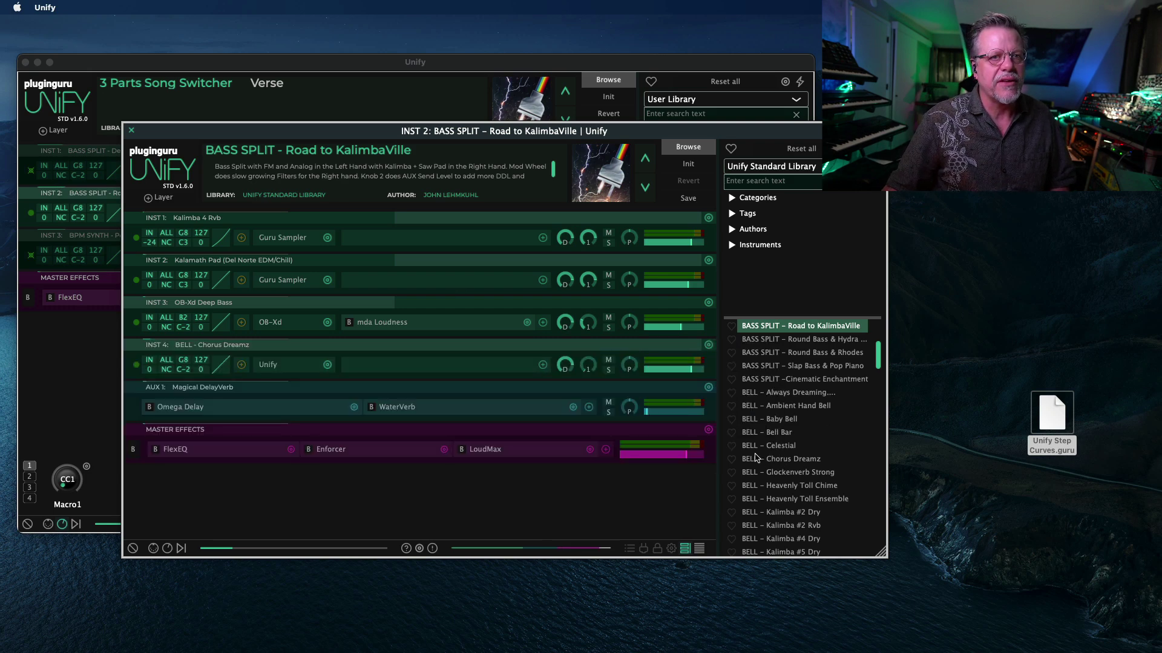
{"action": "scroll", "coordinate": [787, 490], "scroll_direction": "down", "scroll_amount": 15}
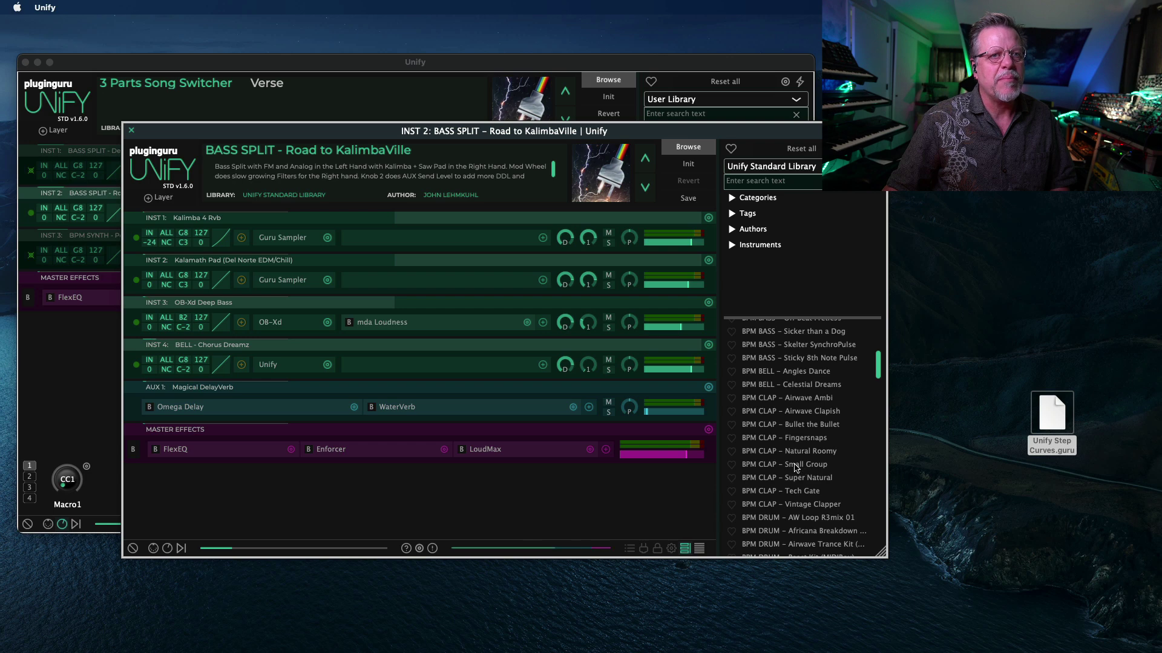
{"action": "scroll", "coordinate": [797, 469], "scroll_direction": "down", "scroll_amount": 5}
{"action": "scroll", "coordinate": [794, 461], "scroll_direction": "up", "scroll_amount": 3}
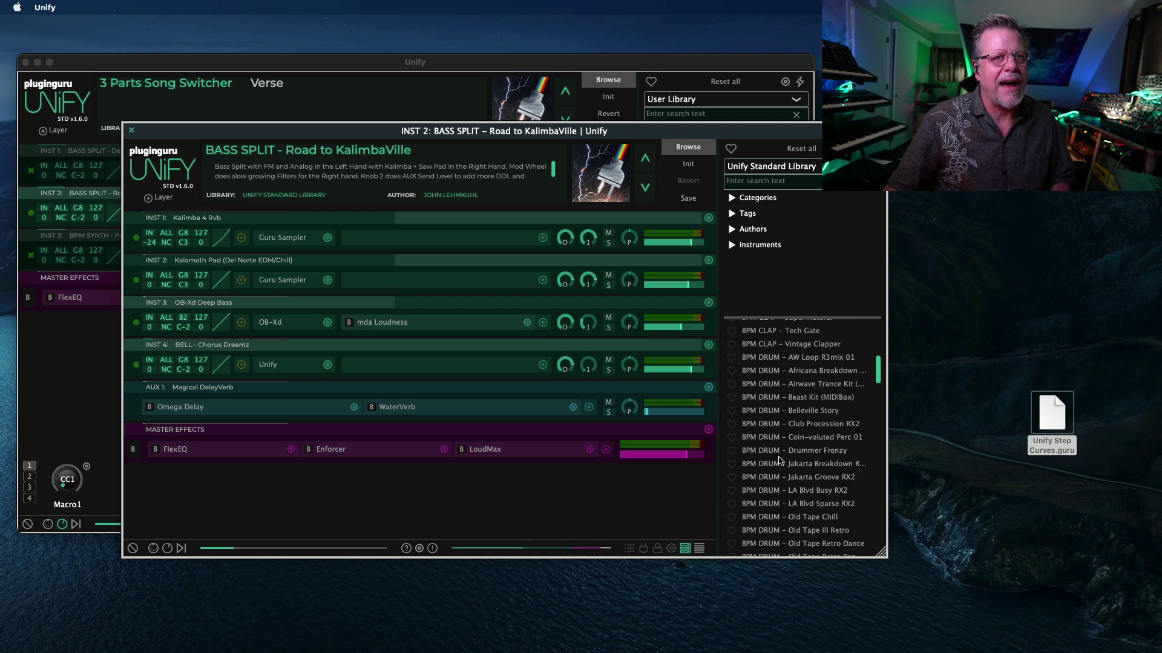
{"action": "scroll", "coordinate": [793, 461], "scroll_direction": "down", "scroll_amount": 5}
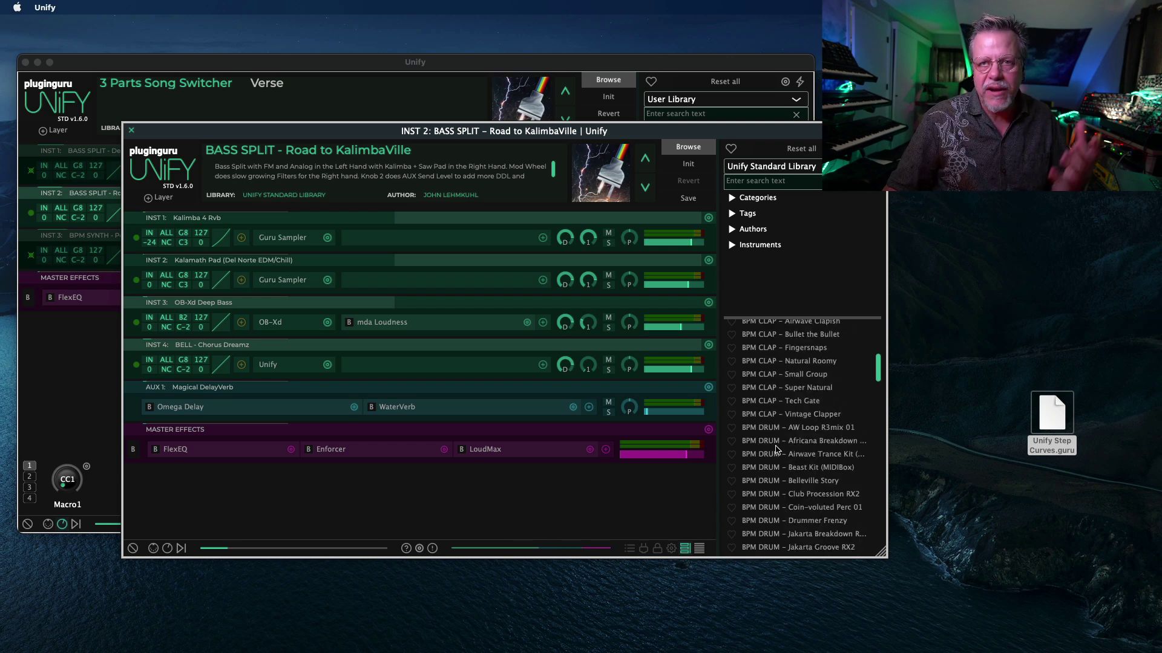
{"action": "scroll", "coordinate": [780, 449], "scroll_direction": "down", "scroll_amount": 5}
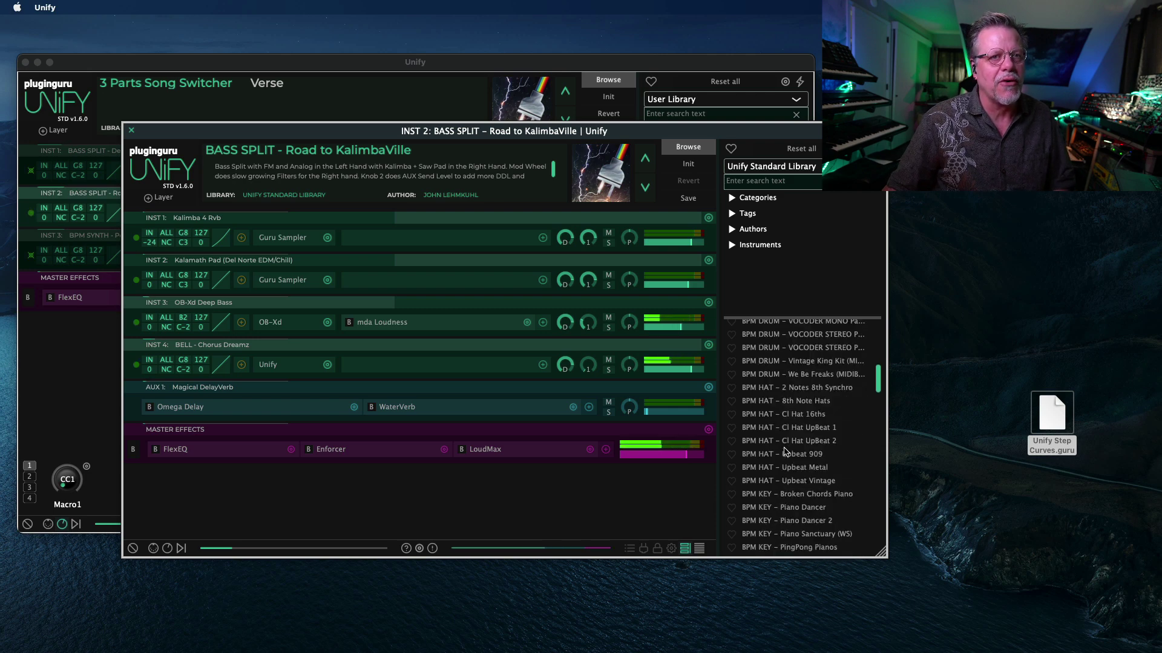
{"action": "right_click", "coordinate": [818, 404]}
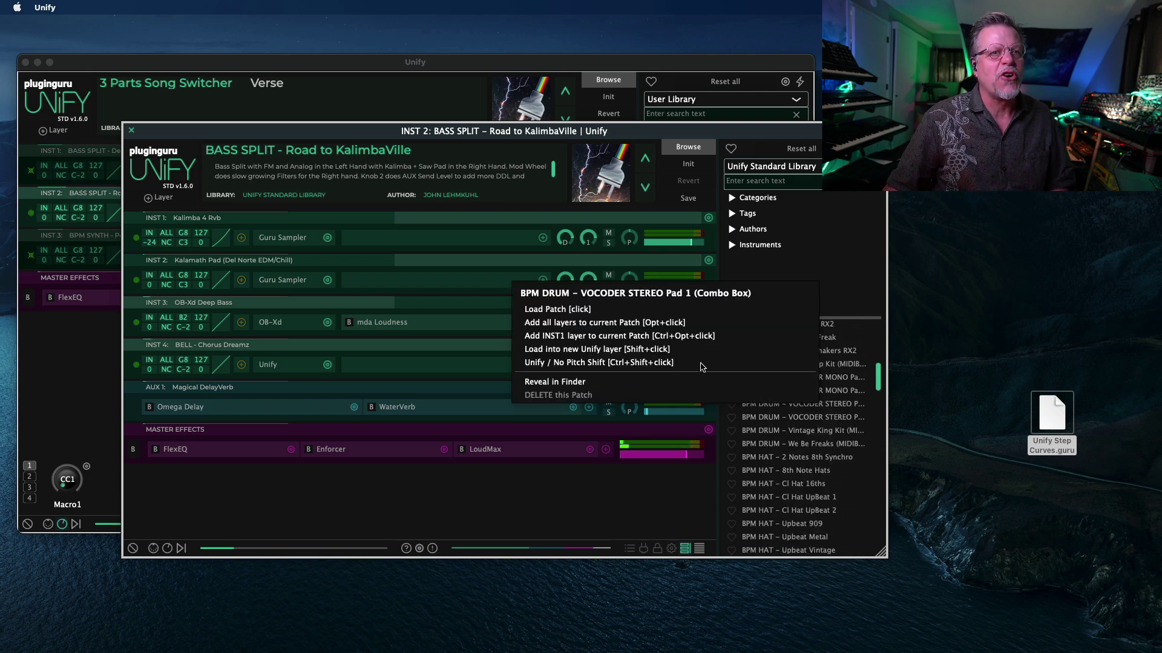
{"action": "key", "text": "Escape"}
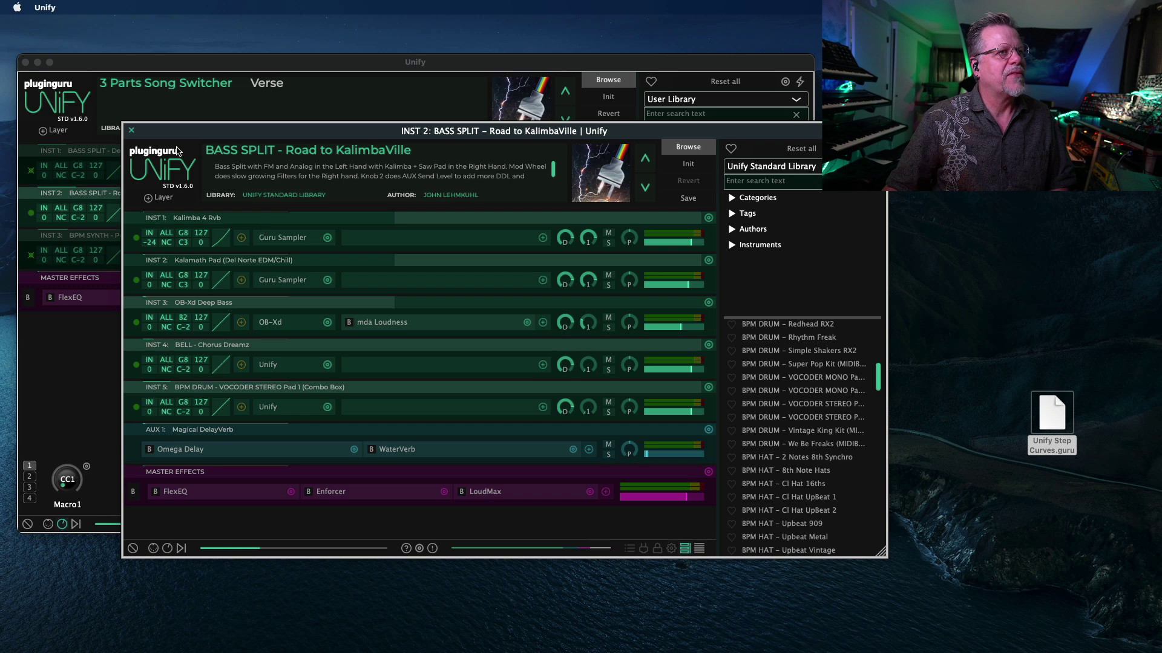
{"action": "left_click", "coordinate": [132, 130]}
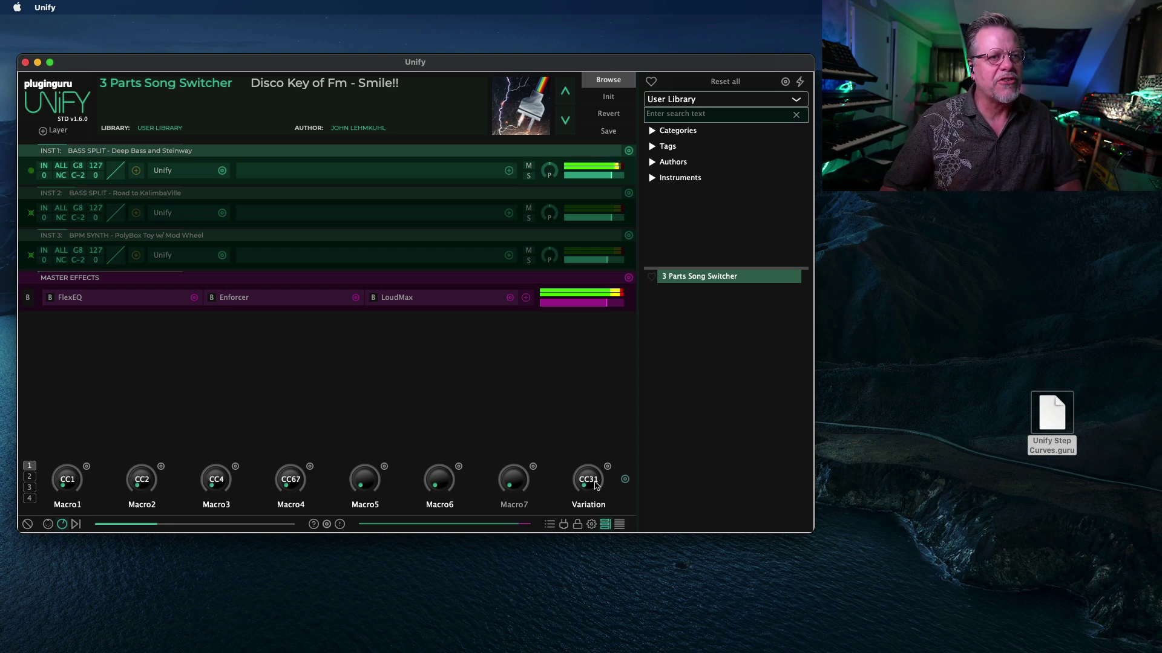
Cycle the Variation knob through Disco, Verse and Chorus, selecting INST 2 along the way.
{"action": "left_click_drag", "start_coordinate": [596, 484], "coordinate": [597, 432]}
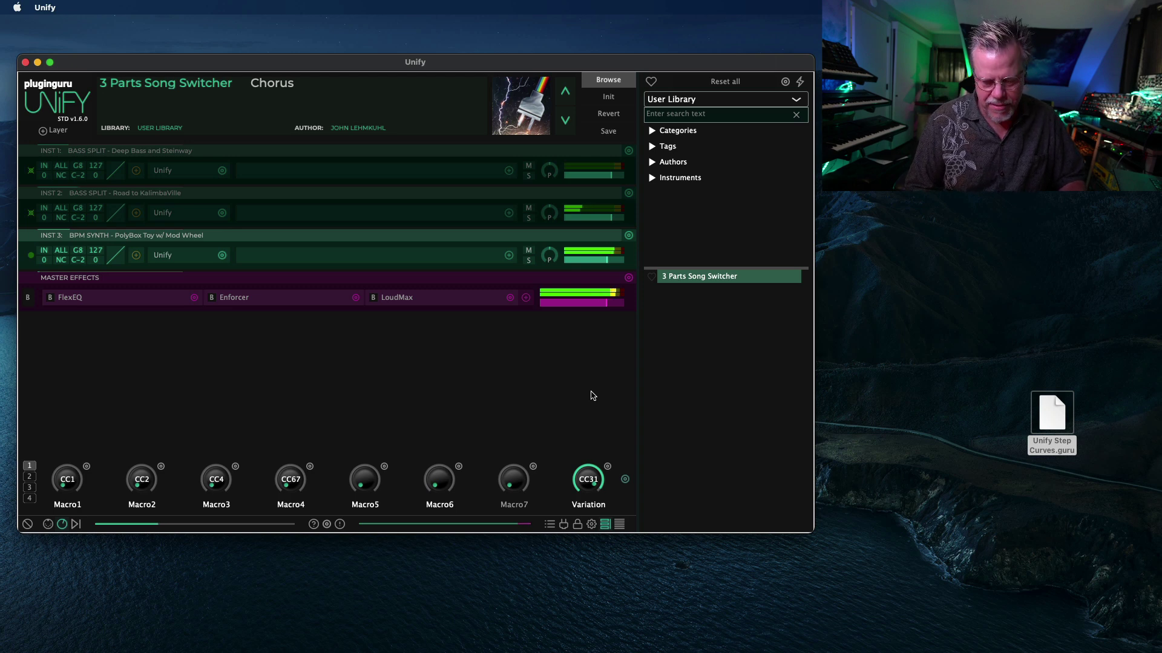
{"action": "left_click", "coordinate": [27, 213]}
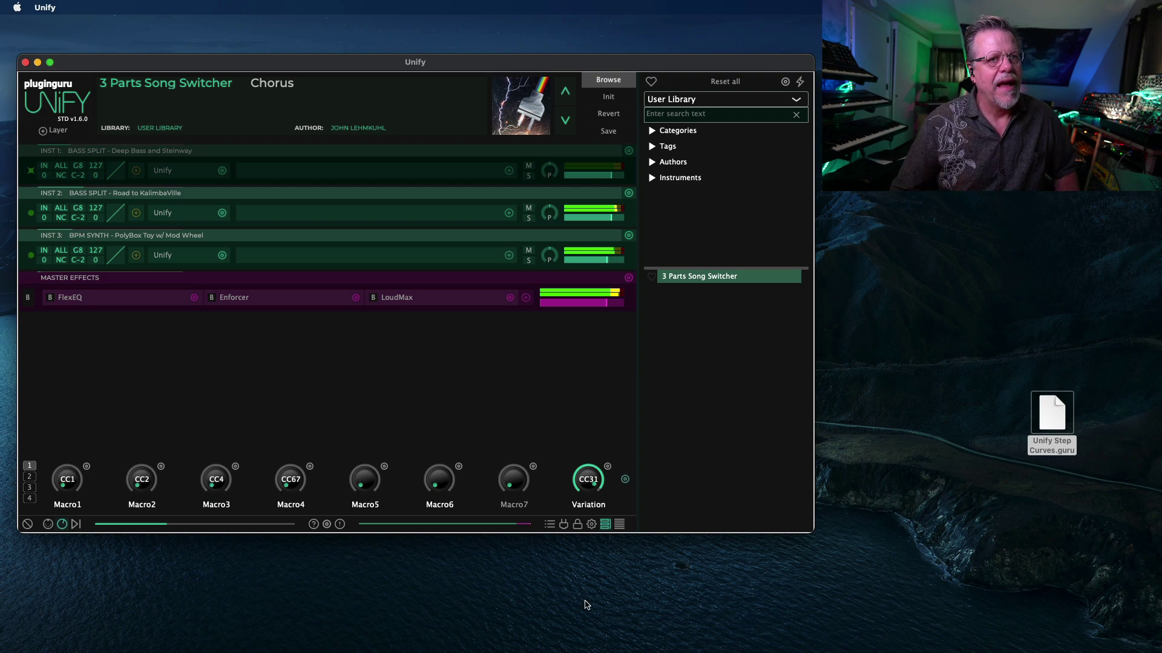
{"action": "left_click_drag", "start_coordinate": [592, 481], "coordinate": [568, 575]}
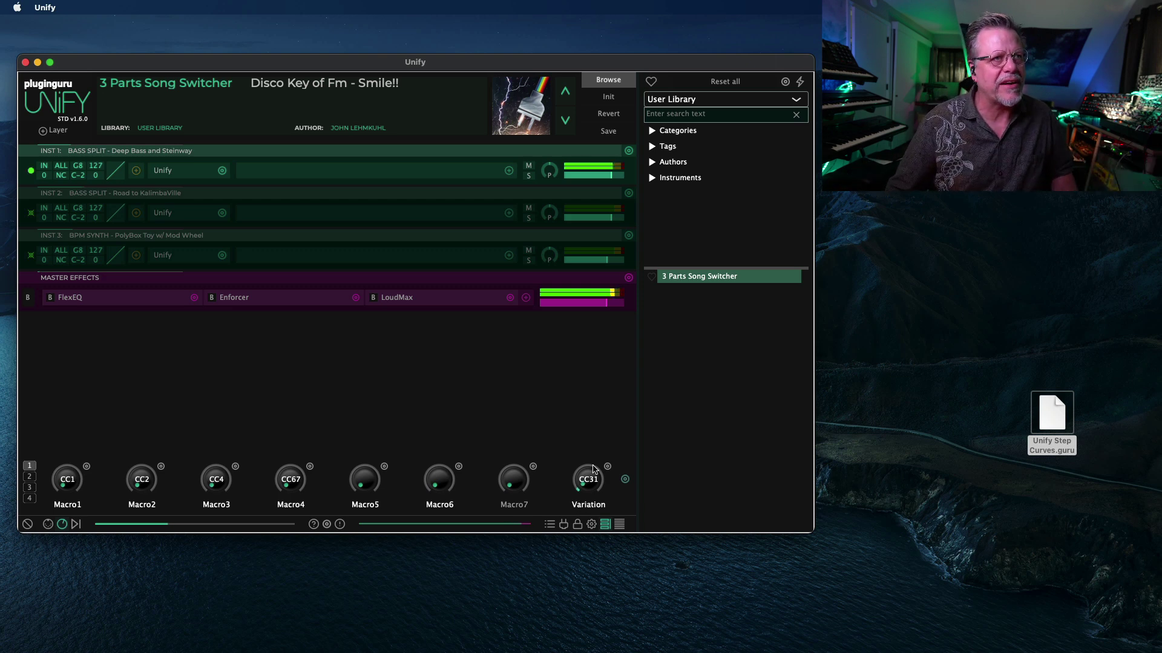
{"action": "left_click_drag", "start_coordinate": [596, 470], "coordinate": [637, 352]}
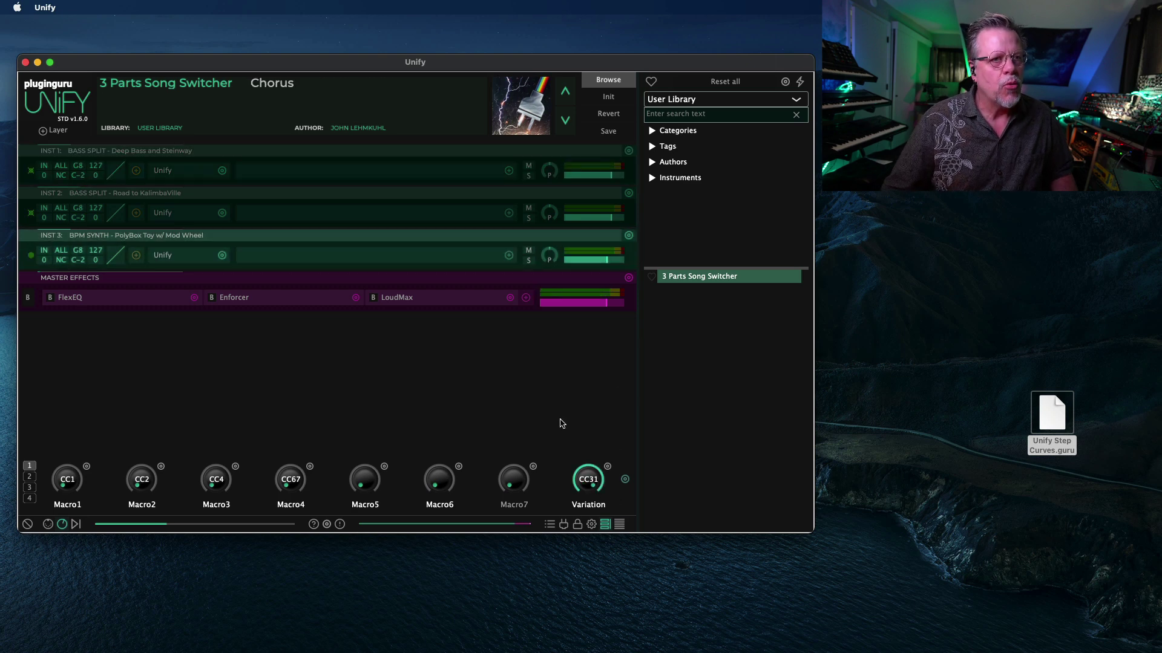
Apply the 5-steps.curve preset to the Variation macro's variation link and sweep it from Disco back to Chorus.
{"action": "left_click", "coordinate": [608, 468]}
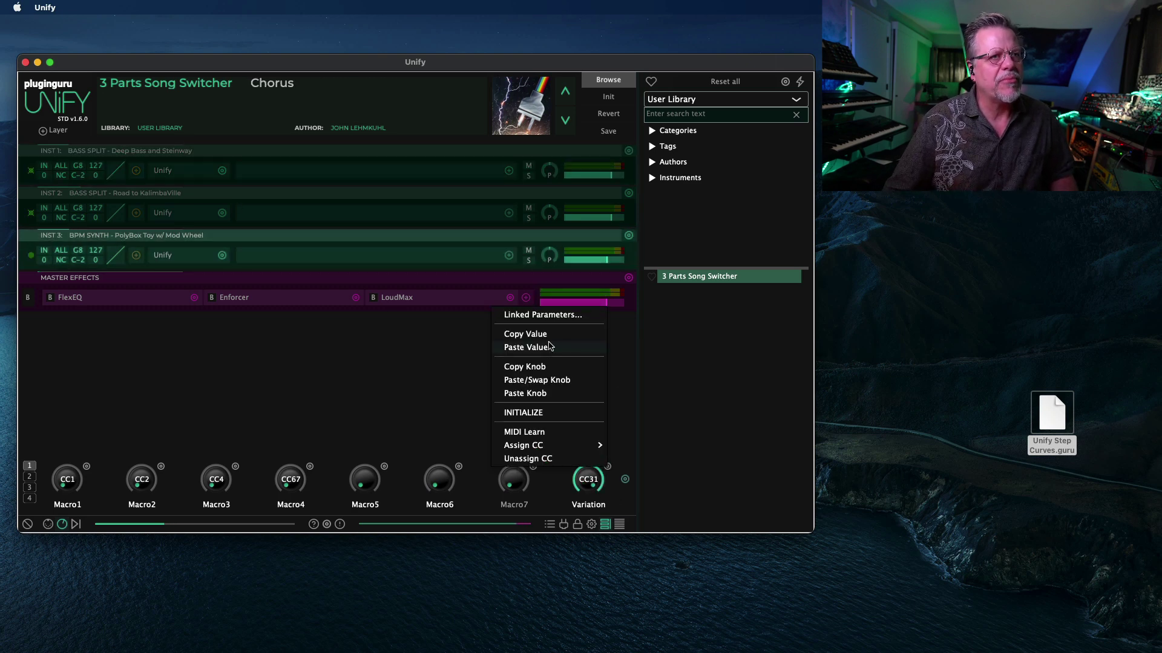
{"action": "left_click", "coordinate": [539, 316]}
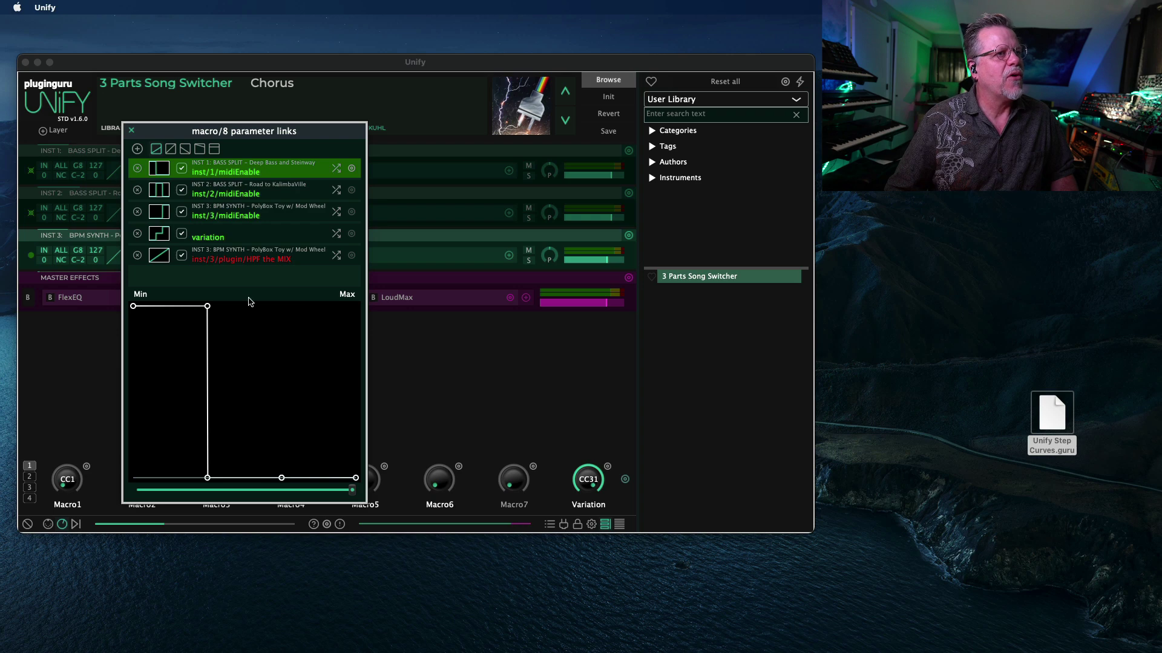
{"action": "left_click", "coordinate": [234, 235]}
{"action": "right_click", "coordinate": [262, 387]}
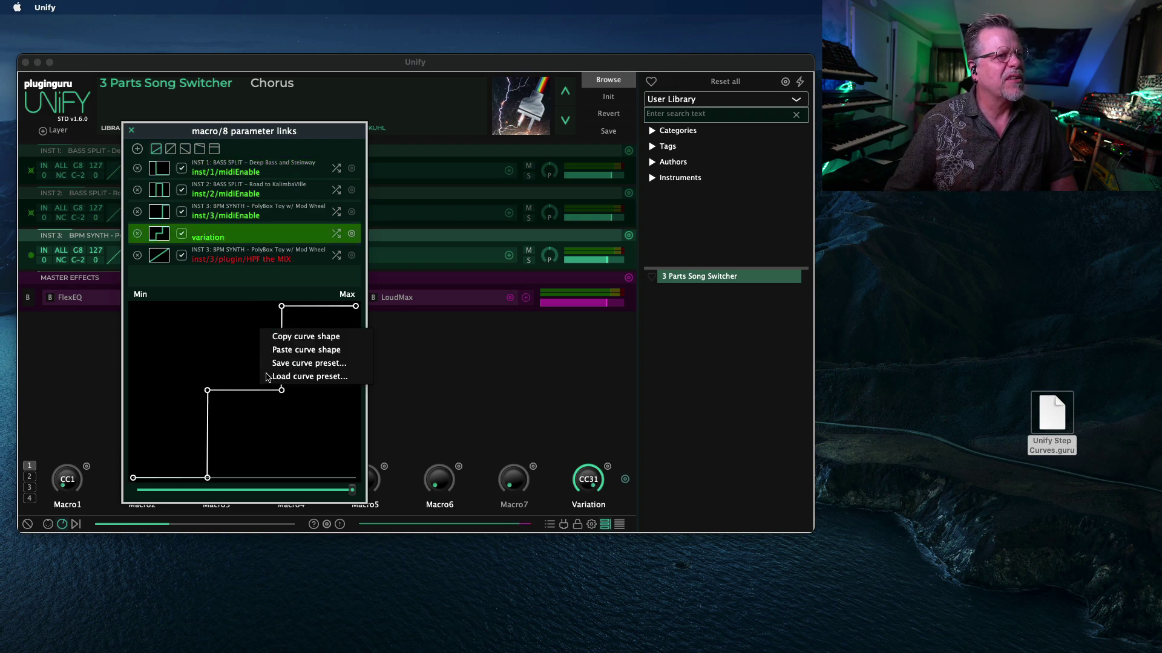
{"action": "left_click", "coordinate": [297, 376]}
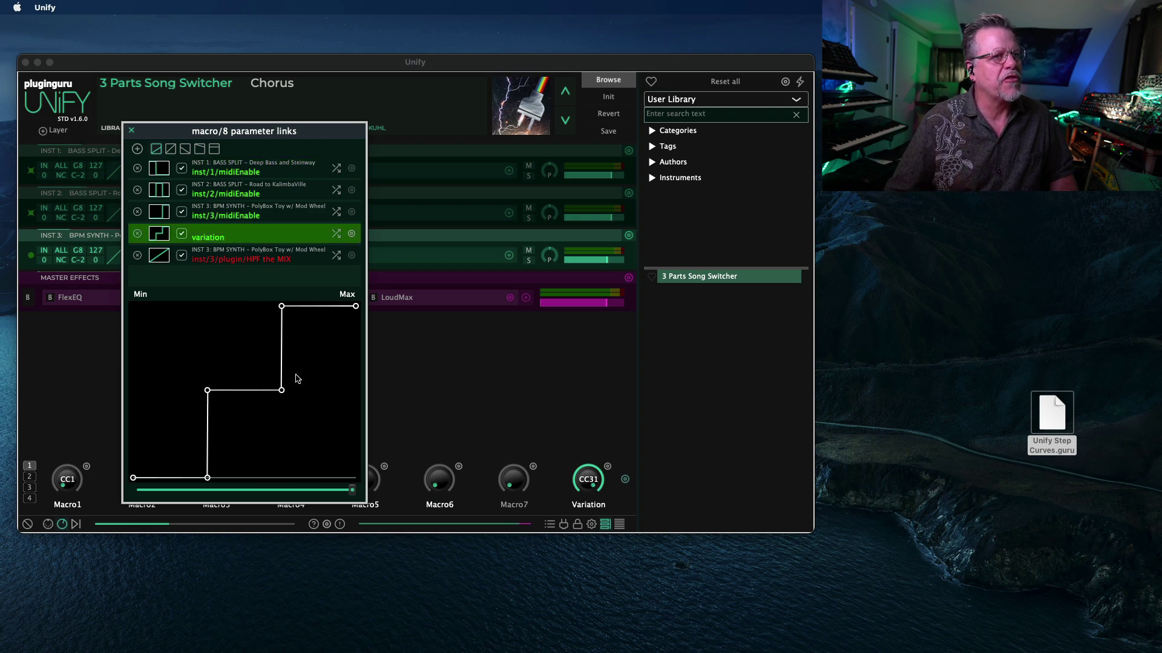
{"action": "double_click", "coordinate": [513, 208]}
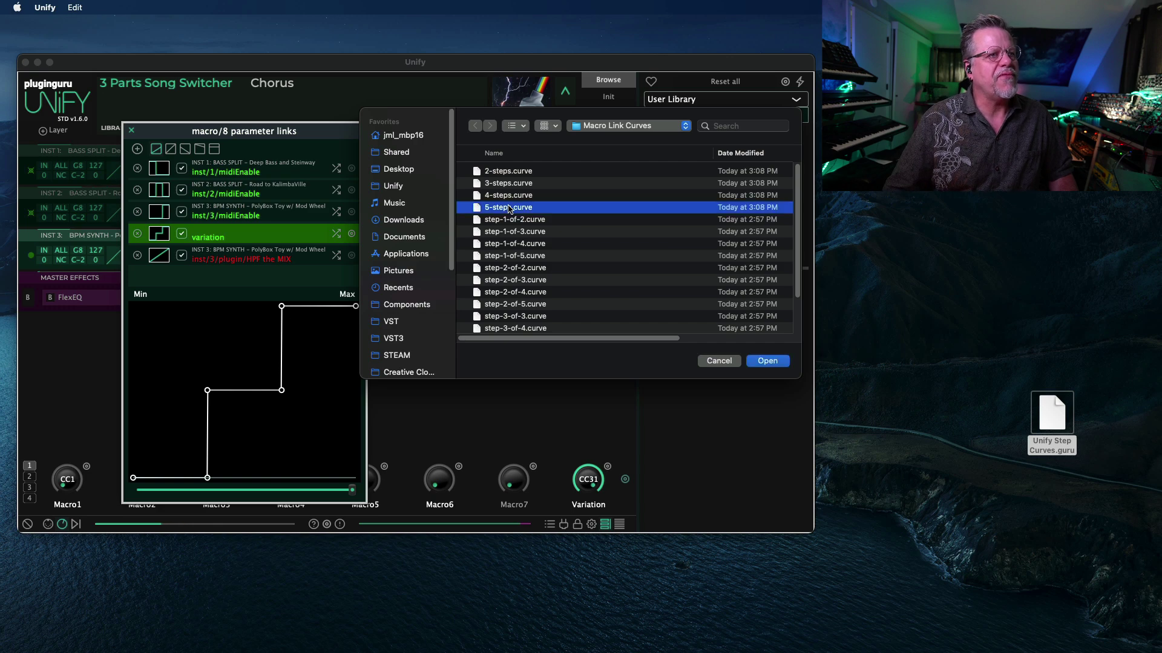
{"action": "mouse_move", "coordinate": [362, 490]}
{"action": "left_mouse_down"}
{"action": "mouse_move", "coordinate": [154, 494]}
{"action": "mouse_move", "coordinate": [351, 492]}
{"action": "left_mouse_up"}
{"action": "left_click", "coordinate": [426, 401]}
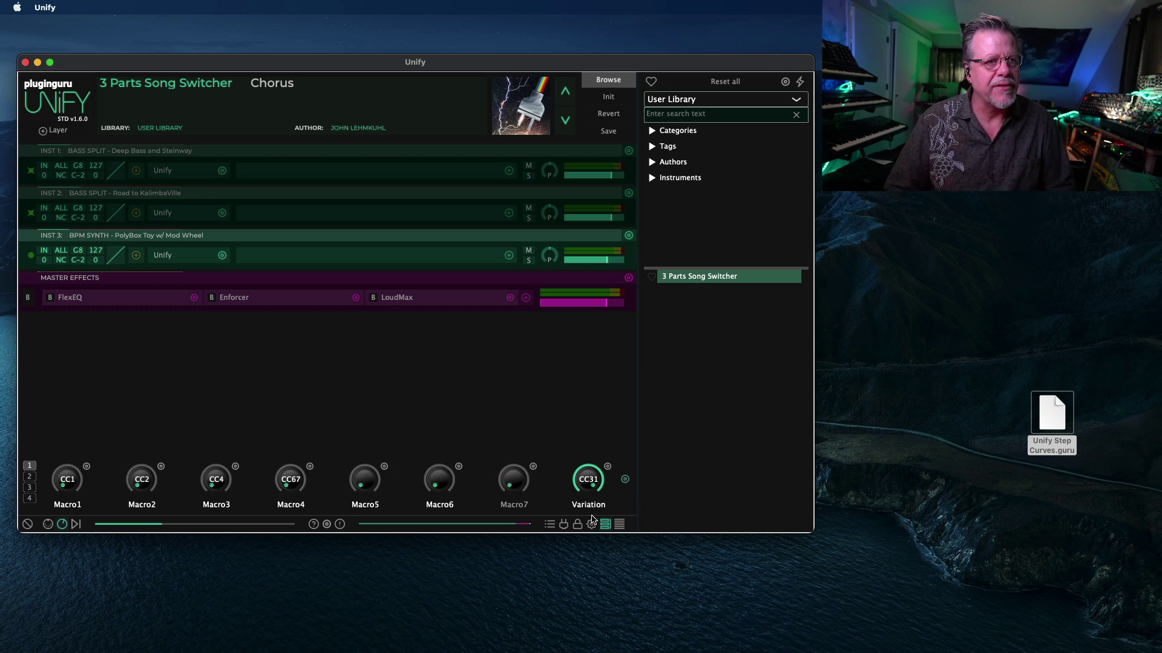
Open the Known Plug-ins list from the plug icon in the bottom toolbar.
{"action": "left_click", "coordinate": [564, 525]}
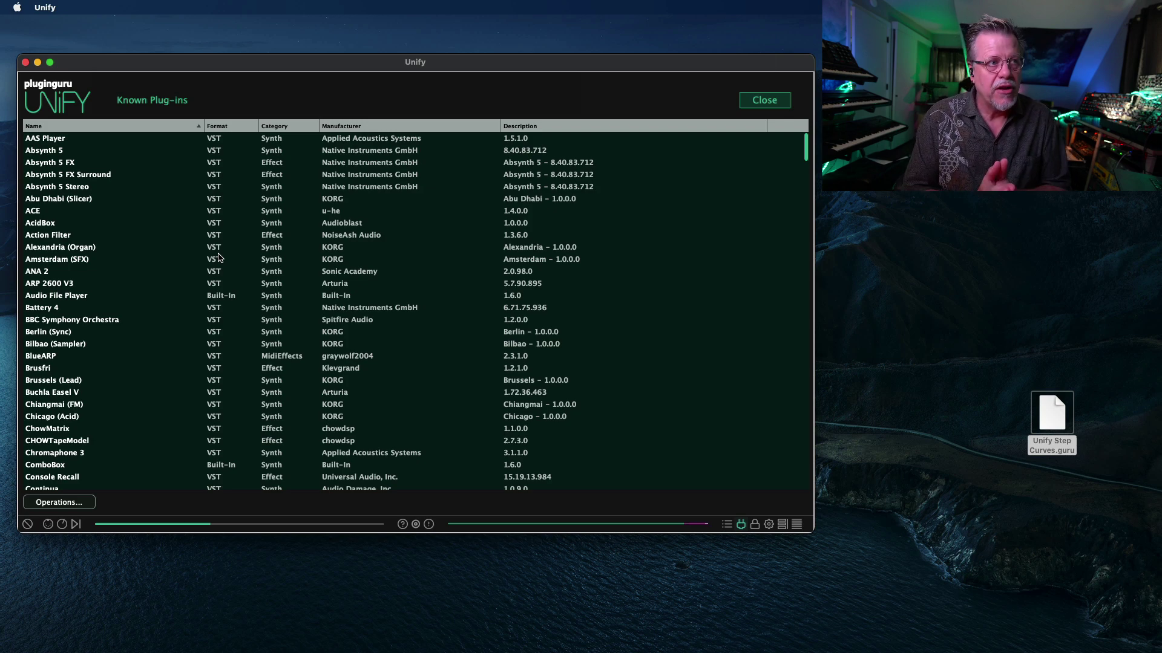
{"action": "left_click", "coordinate": [61, 503]}
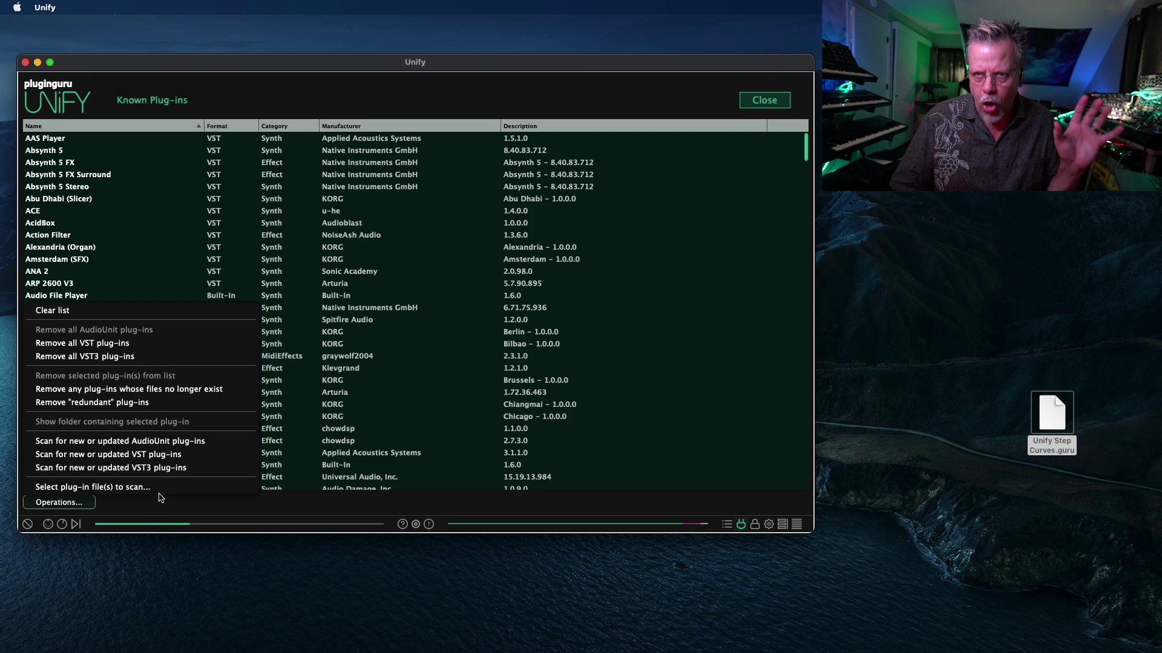
{"action": "left_click", "coordinate": [424, 389]}
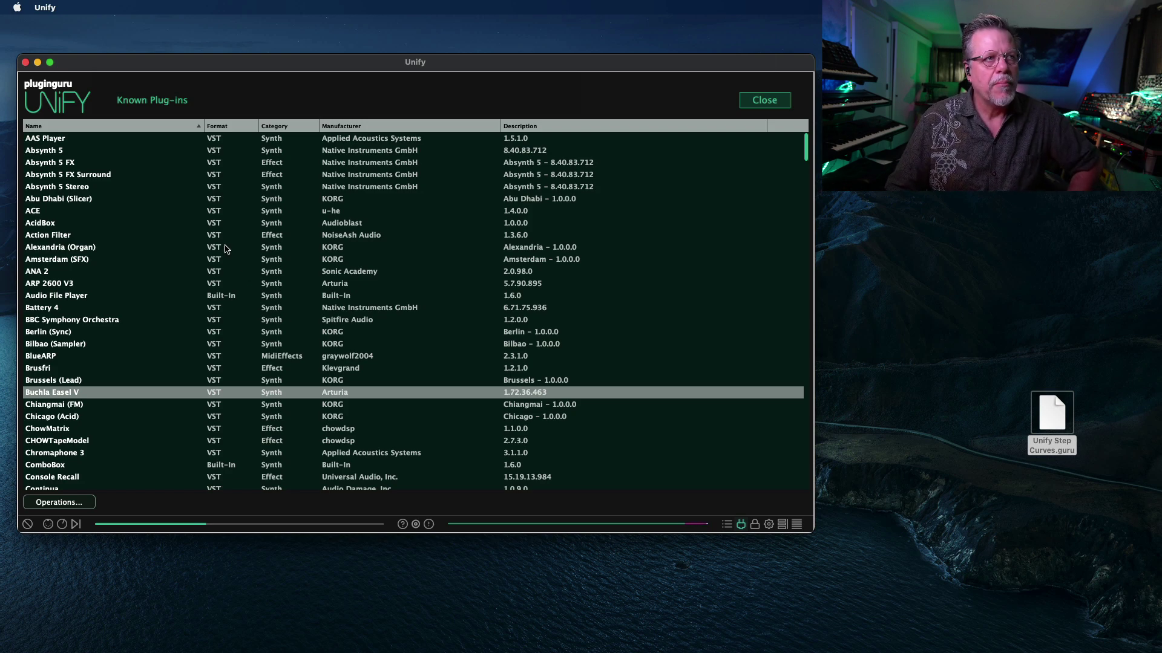
{"action": "left_click", "coordinate": [78, 502]}
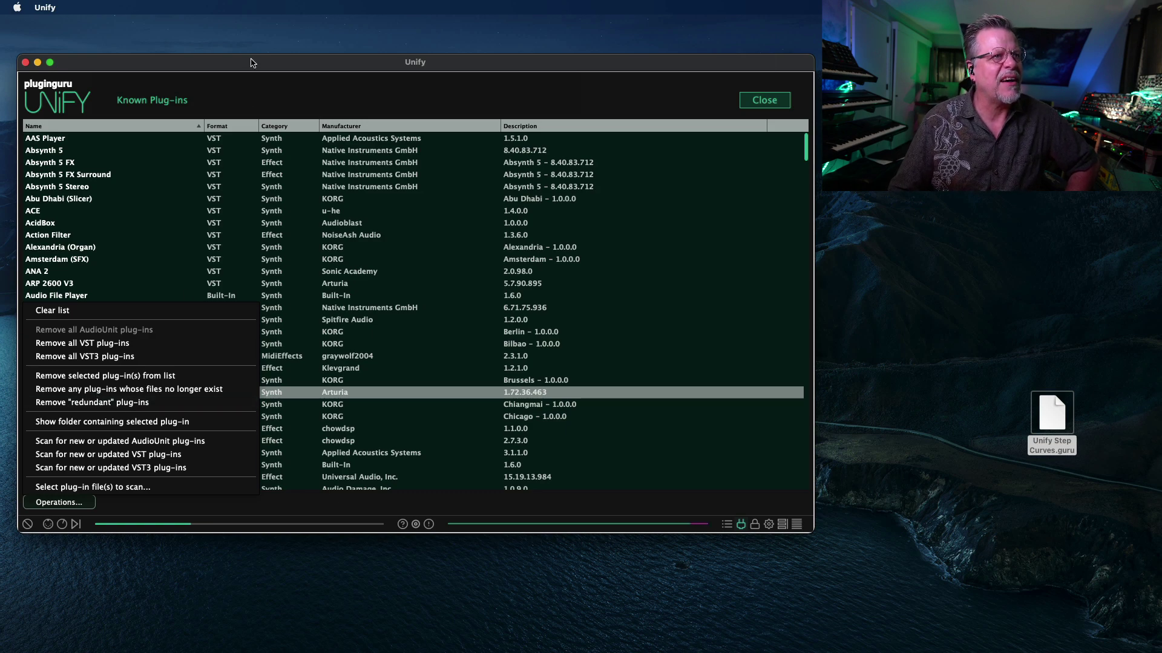
Sort the Known Plug-ins list by Format, scroll through the VST3 entries, and close the window.
{"action": "left_click", "coordinate": [225, 126]}
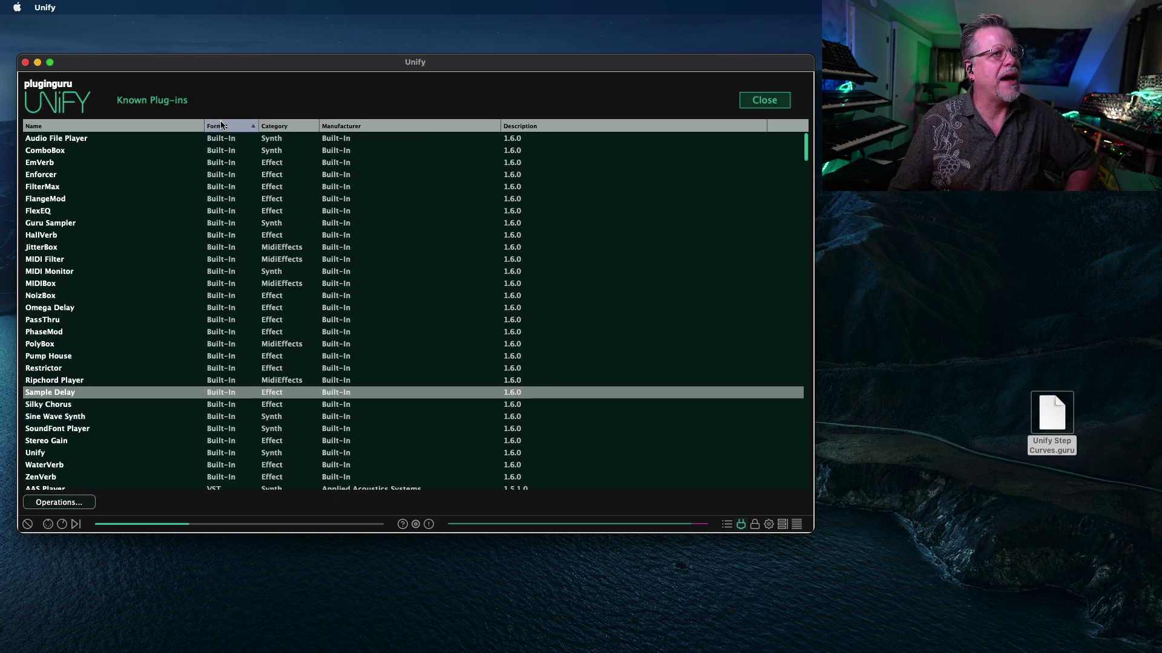
{"action": "left_click_drag", "start_coordinate": [809, 150], "coordinate": [807, 487]}
{"action": "scroll", "coordinate": [135, 318], "scroll_direction": "up", "scroll_amount": 2}
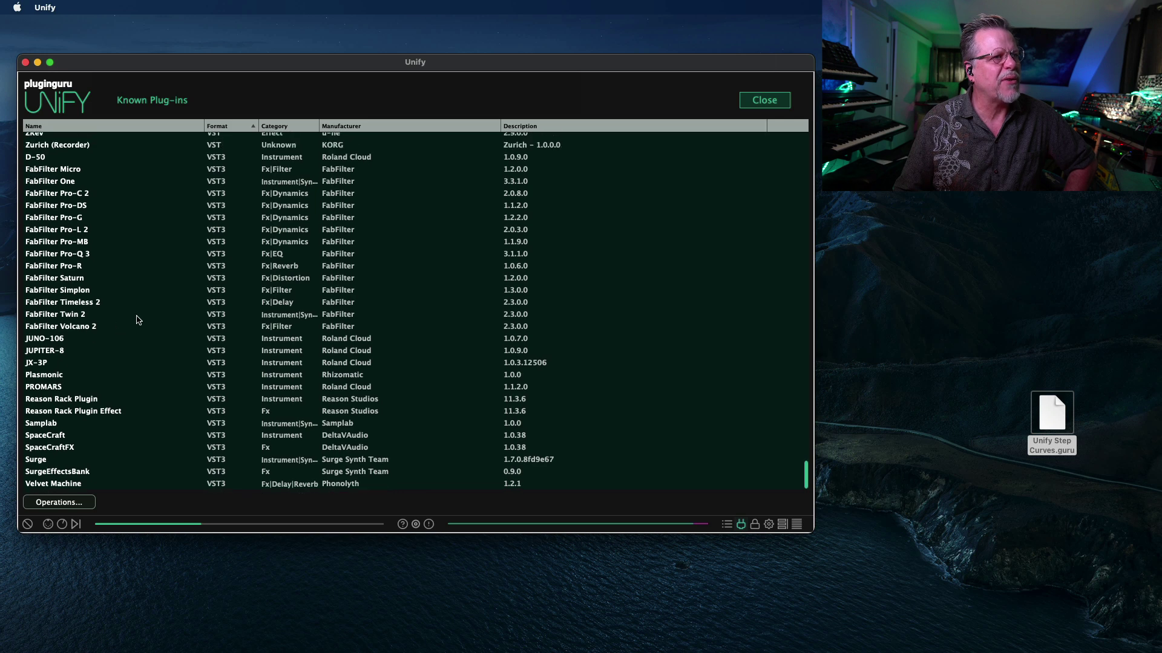
{"action": "scroll", "coordinate": [193, 265], "scroll_direction": "down", "scroll_amount": 1}
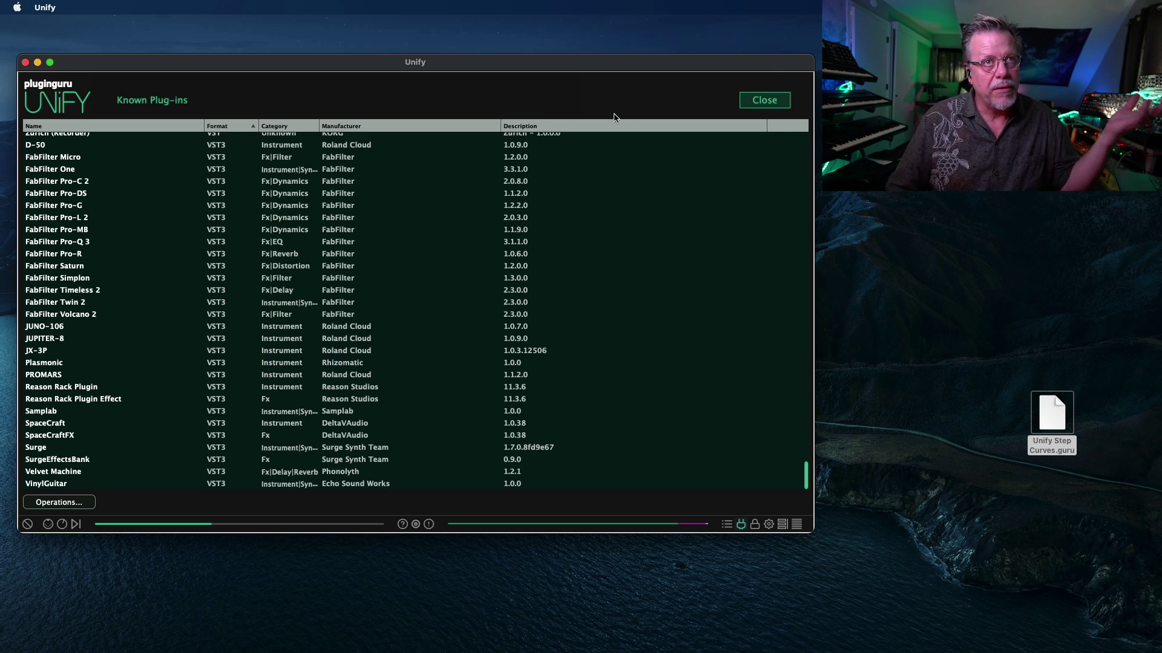
{"action": "left_click", "coordinate": [764, 100]}
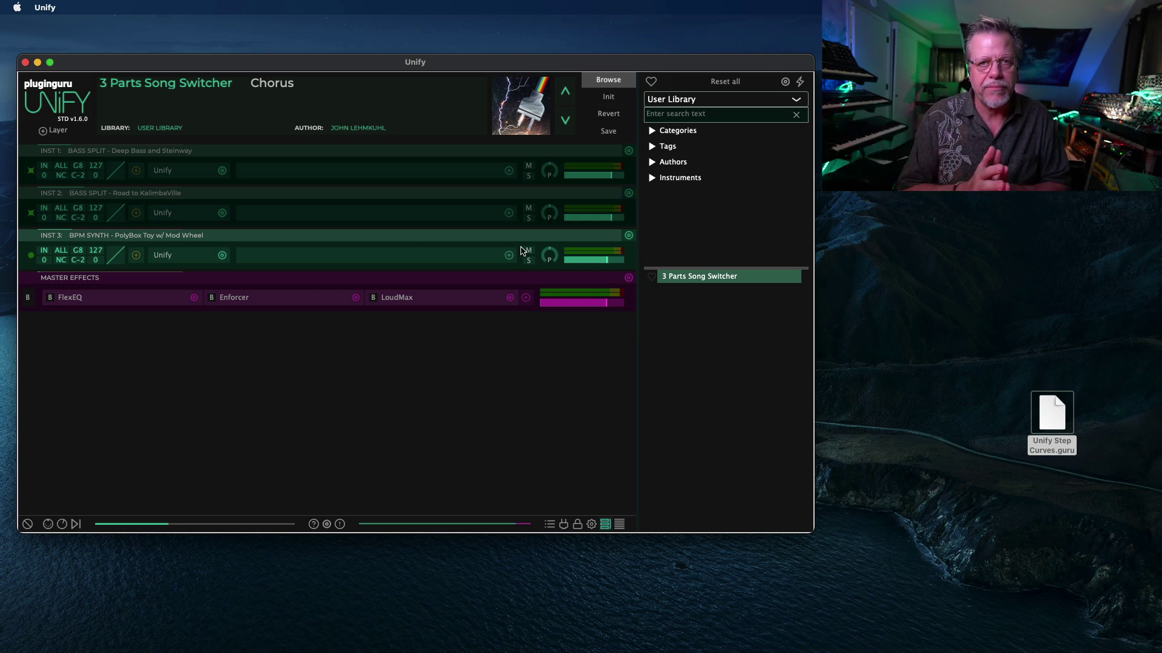
Drag the Unify Step Curves.guru file off the desktop to the bottom-left corner.
{"action": "left_click_drag", "start_coordinate": [1051, 418], "coordinate": [0, 611]}
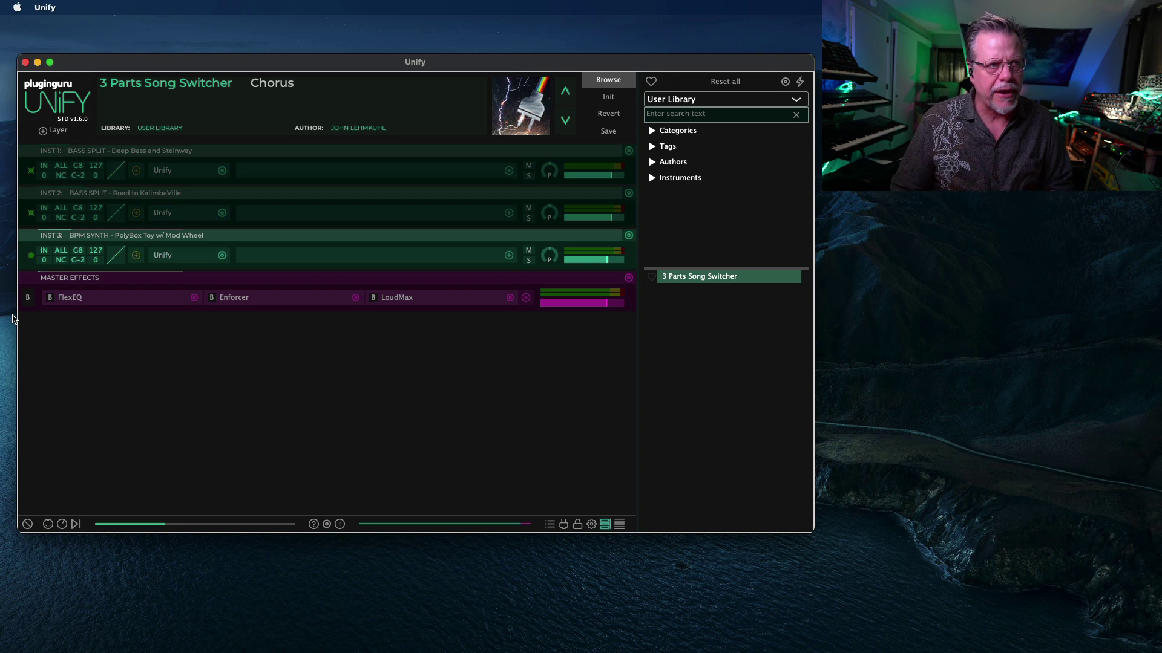
Show the transport and tempo controls, then browse the PlugInGuru Chill GTR Phrases library's presets.
{"action": "left_click", "coordinate": [62, 524]}
{"action": "left_click", "coordinate": [75, 524]}
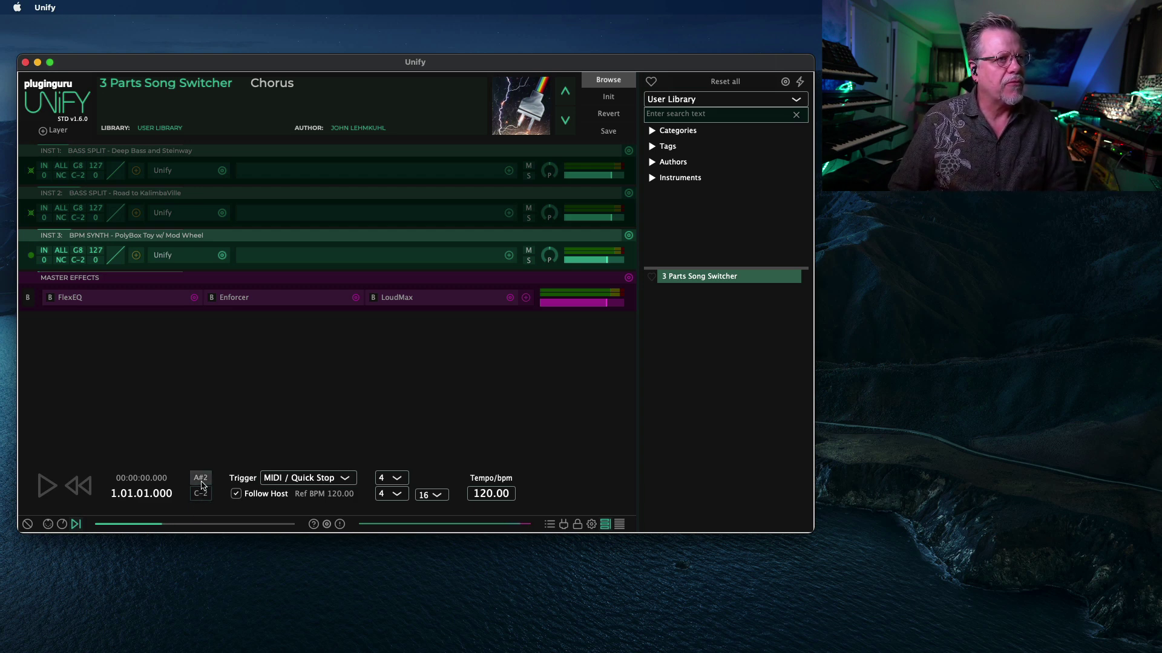
{"action": "left_click", "coordinate": [699, 101]}
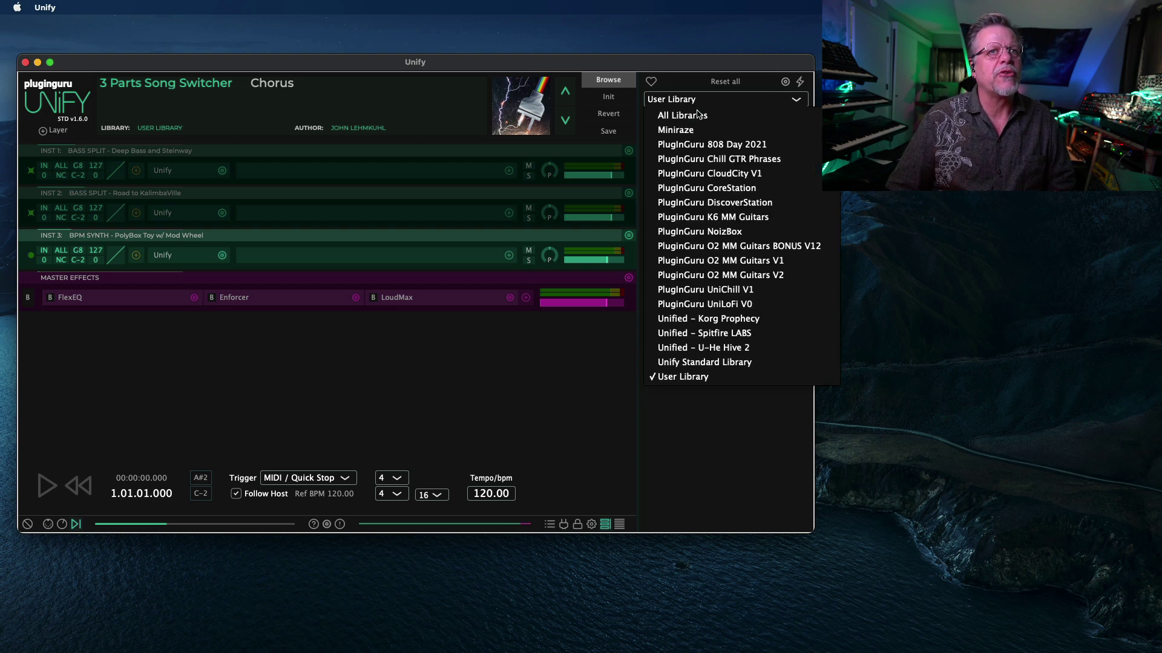
{"action": "left_click", "coordinate": [706, 159]}
{"action": "scroll", "coordinate": [708, 436], "scroll_direction": "down", "scroll_amount": 10}
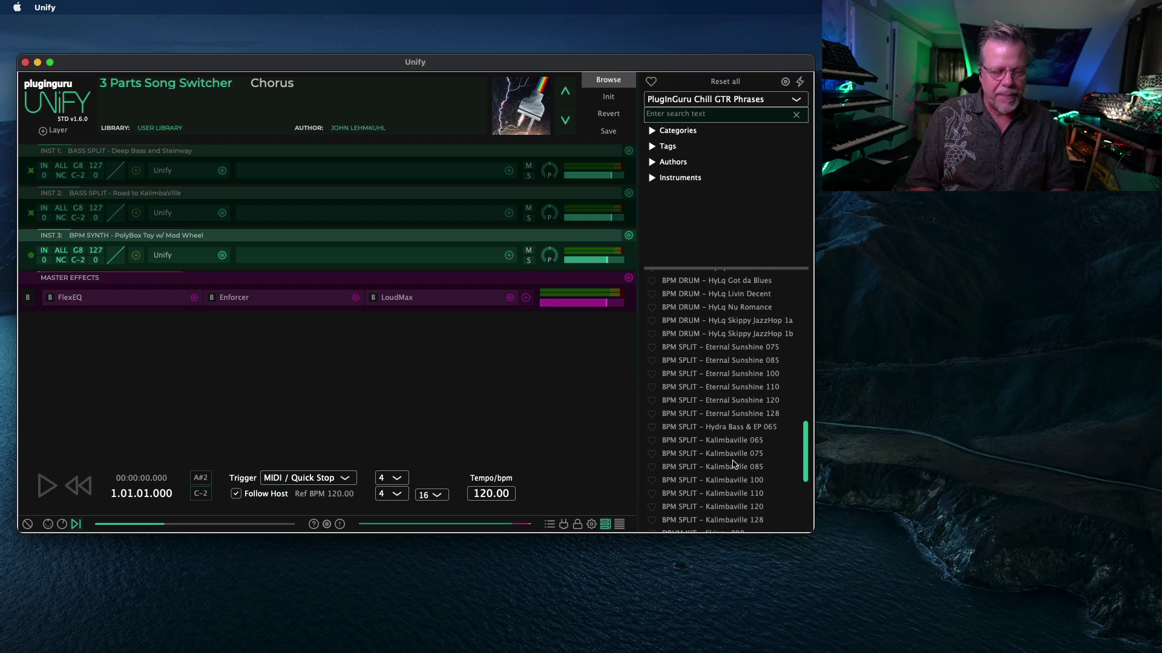
Load BPM SPLIT - Kalimbaville 085, play and stop it, then try adjusting the C-2 trigger limit.
{"action": "left_click", "coordinate": [734, 466]}
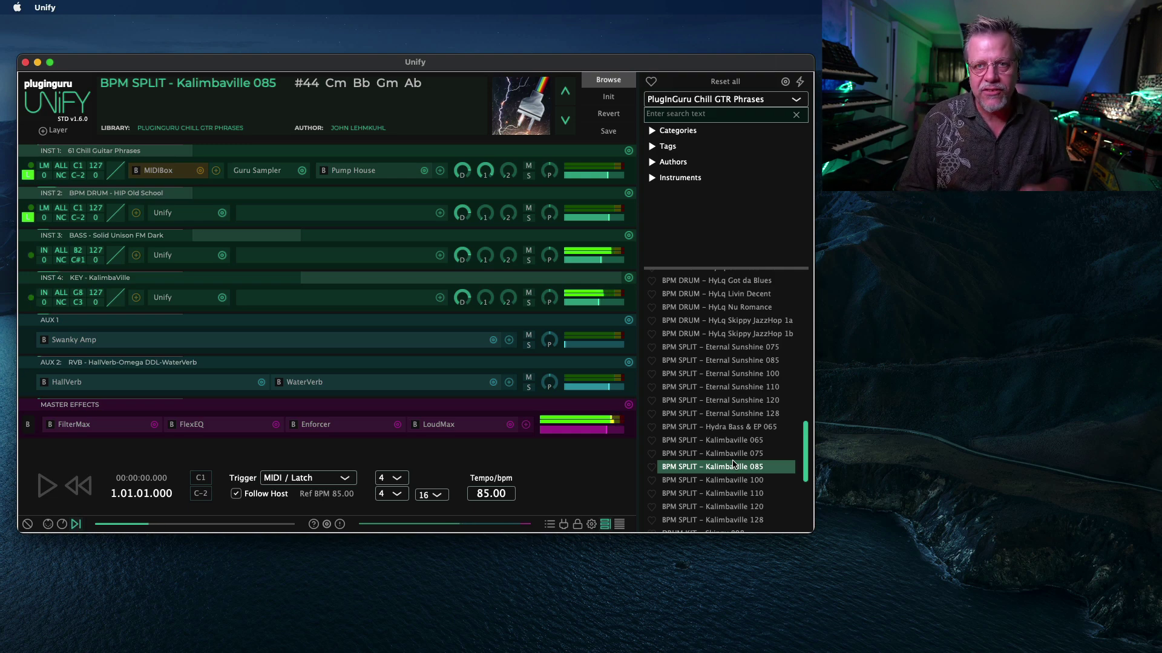
{"action": "key", "text": "space"}
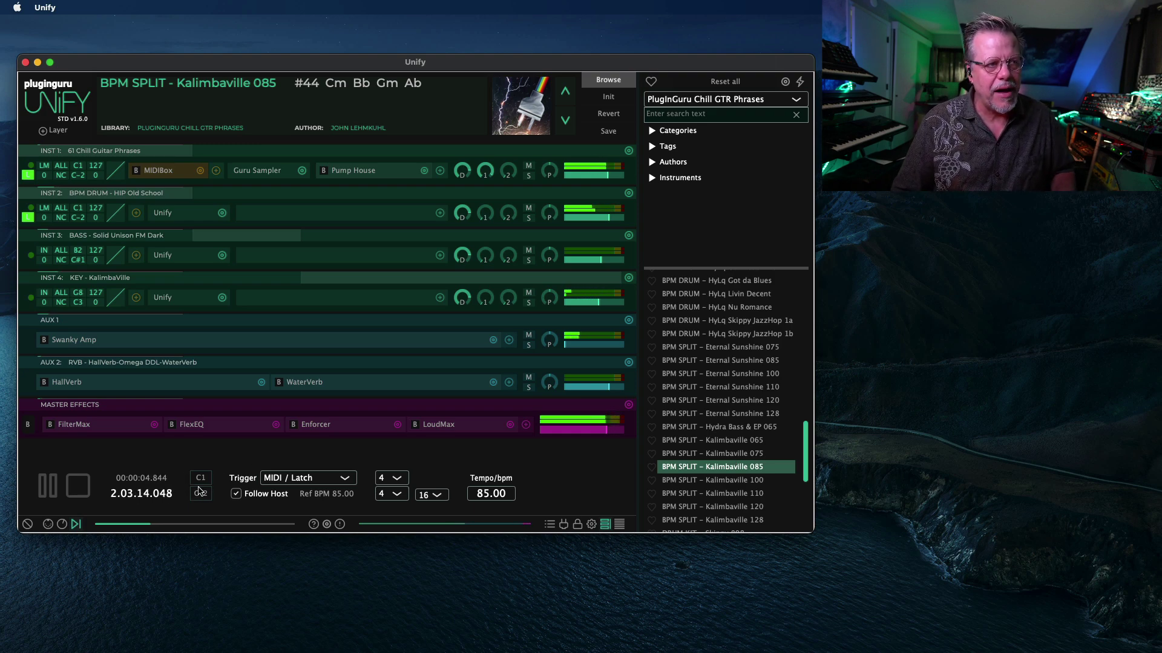
{"action": "key", "text": "space"}
{"action": "key", "text": "space"}
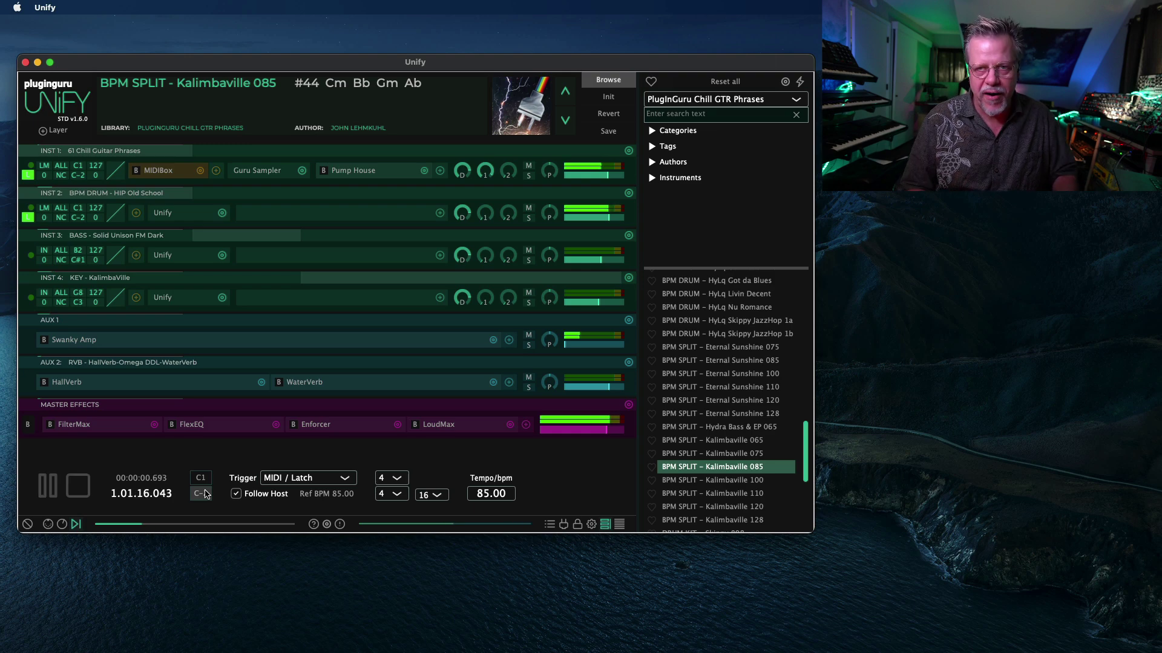
{"action": "key", "text": "space"}
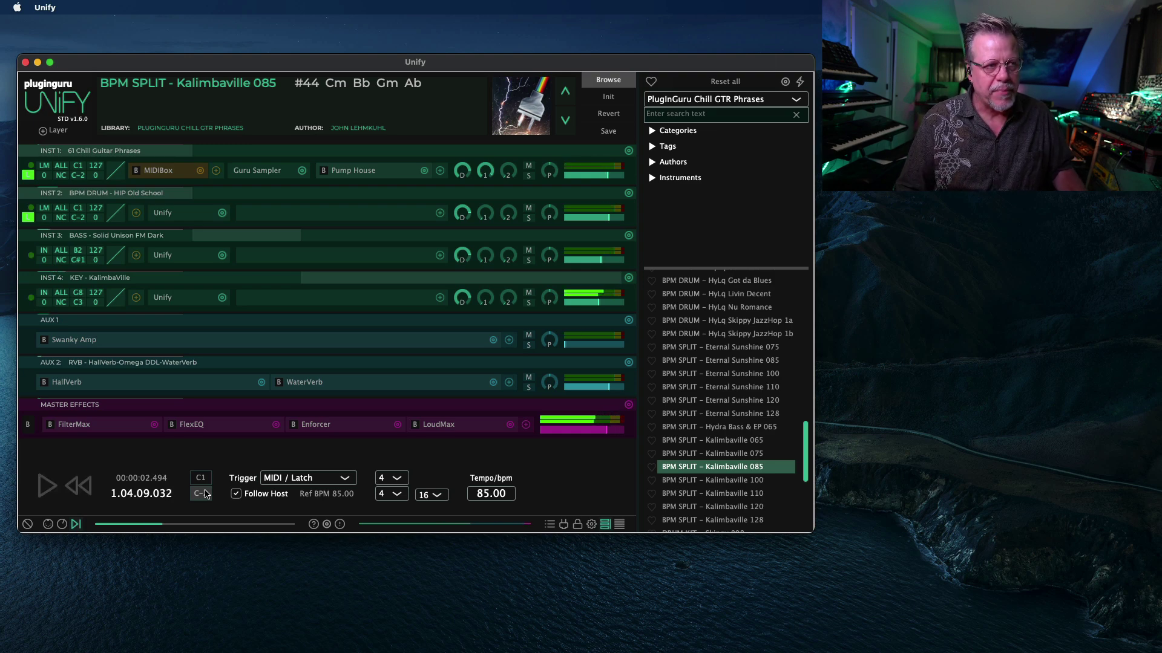
{"action": "left_click", "coordinate": [200, 495]}
{"action": "left_click_drag", "start_coordinate": [199, 497], "coordinate": [203, 507]}
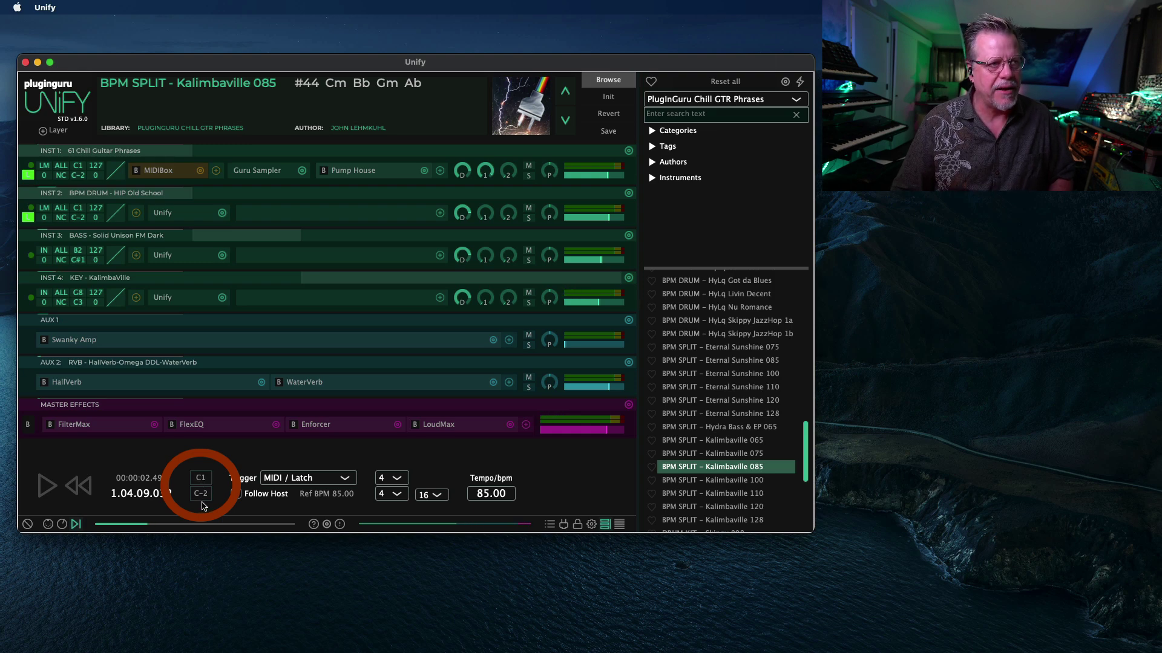